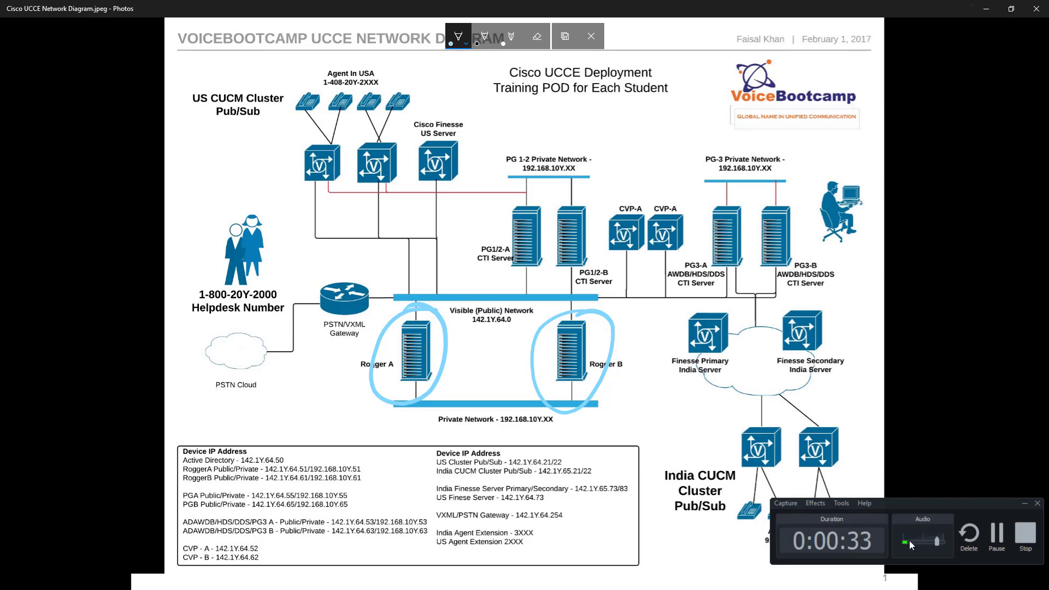
# Step: Switch to the Rogger A console and launch Unified CCE Web Setup from its desktop icon
pyautogui.click(1026, 509)
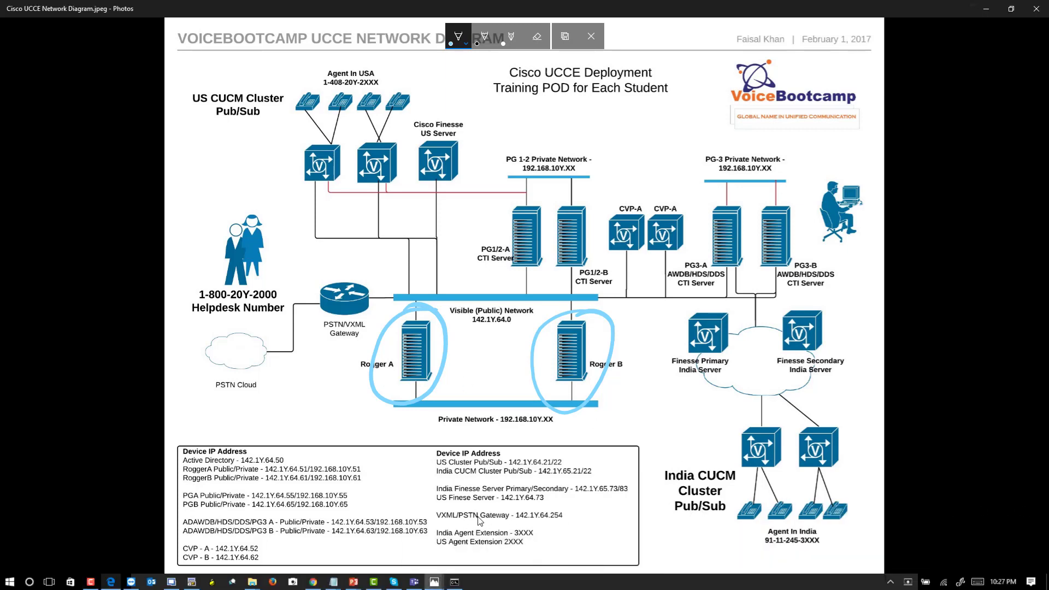
pyautogui.click(314, 583)
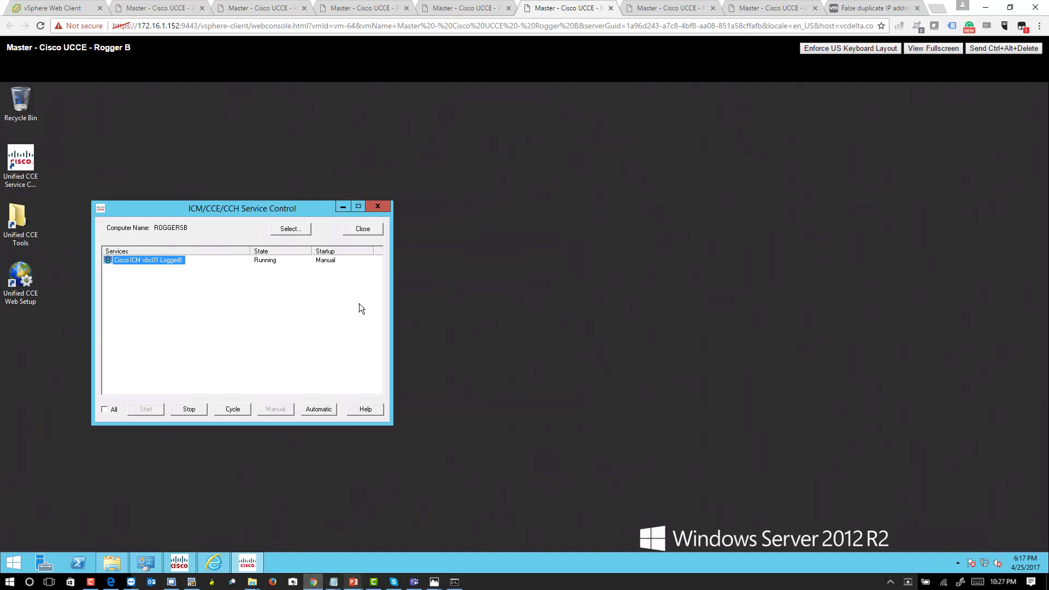
pyautogui.click(669, 8)
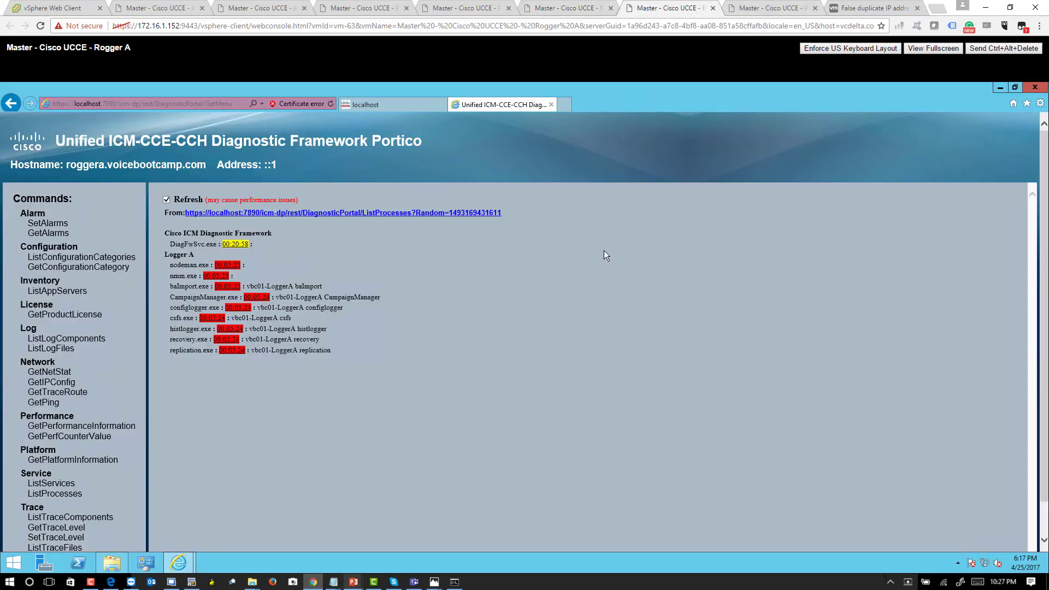
pyautogui.click(999, 88)
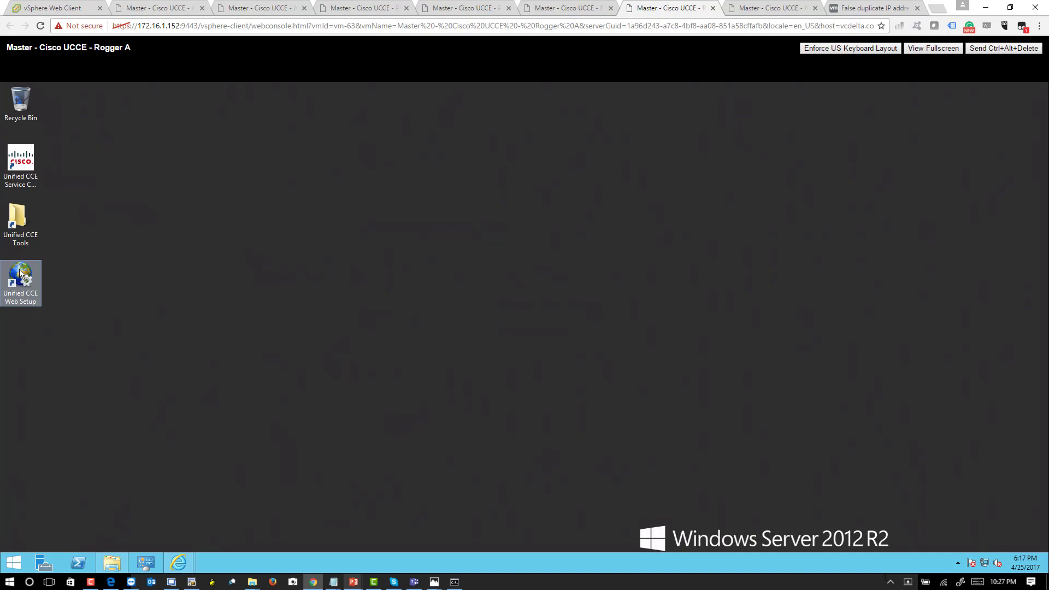
pyautogui.doubleClick(21, 271)
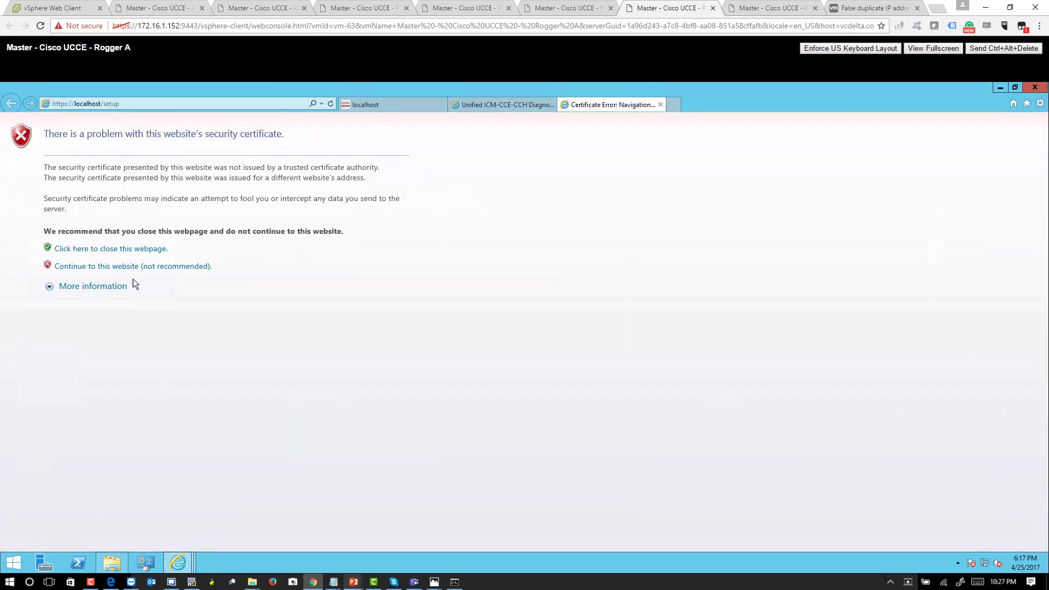
pyautogui.click(372, 106)
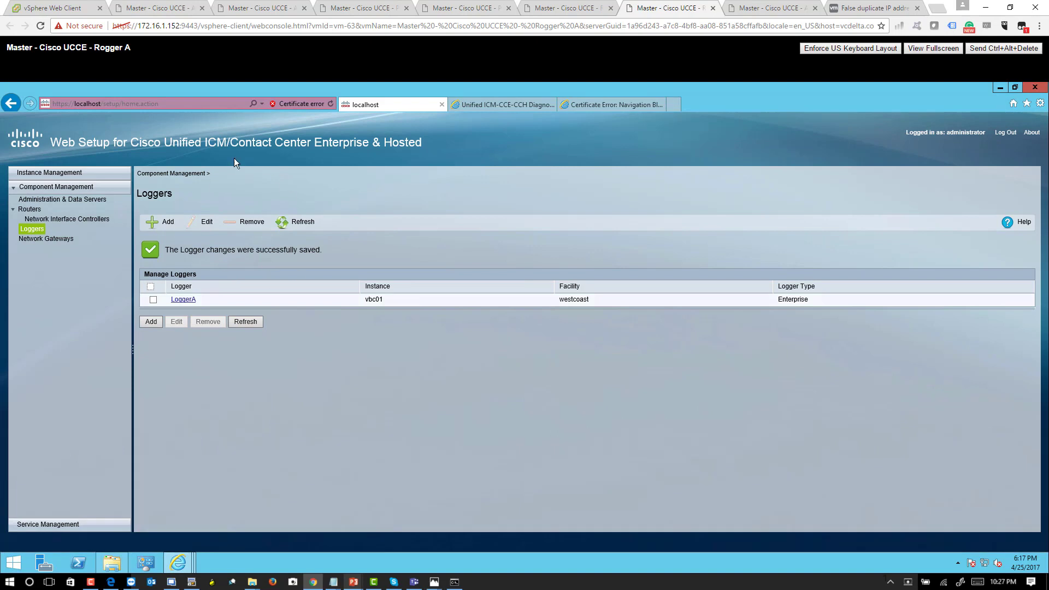
# Step: Add a new router from the Routers list, keeping Side A and Duplexed deployment
pyautogui.click(30, 211)
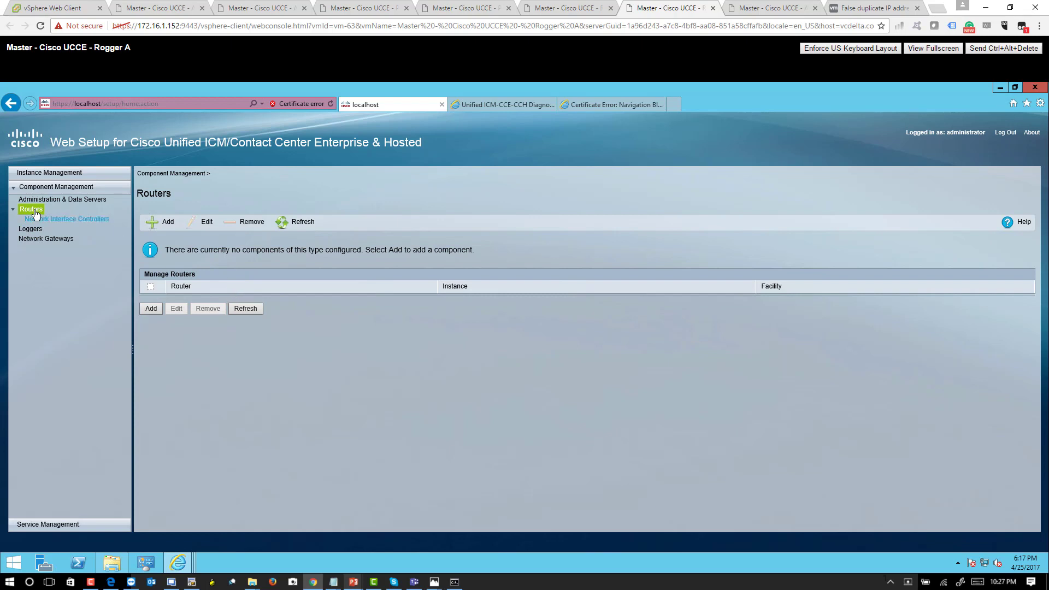
pyautogui.click(151, 308)
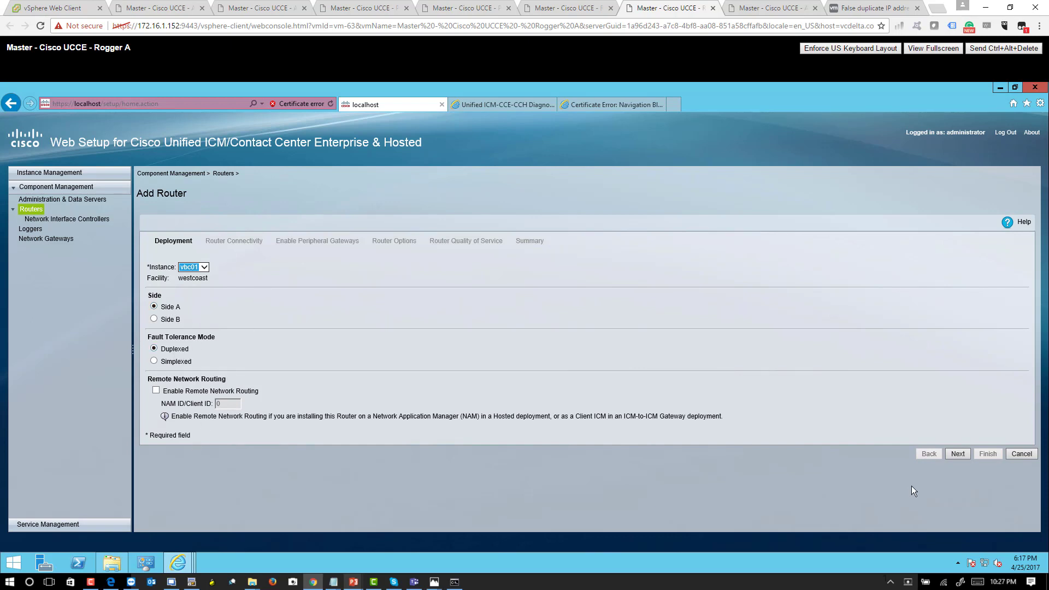
pyautogui.click(958, 454)
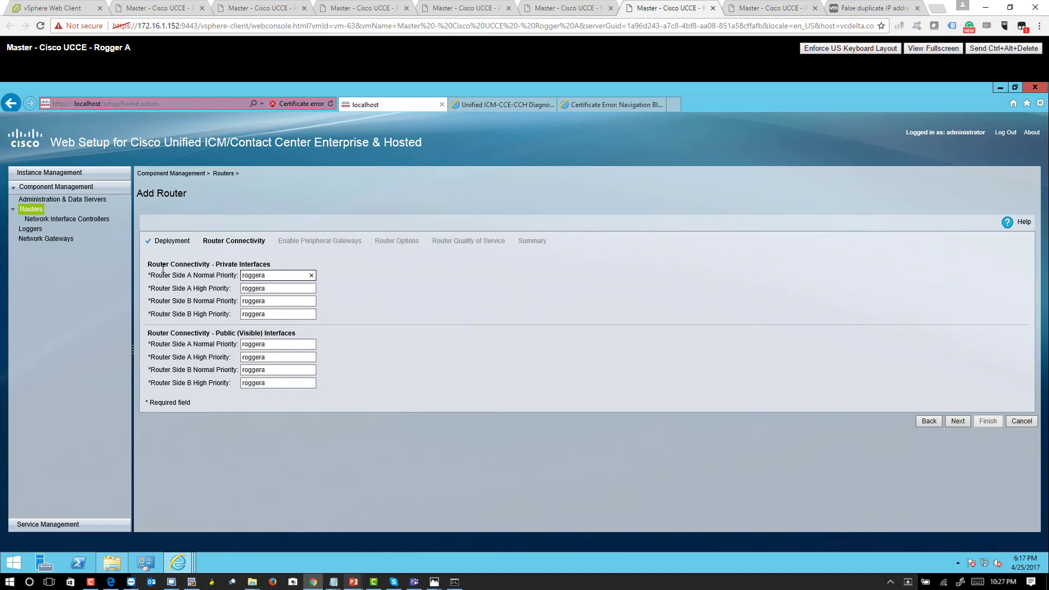
# Step: Enter private addresses 192.168.100.51 for Side A and 192.168.100.61 for Side B, normal and high
pyautogui.moveTo(146, 265); pyautogui.dragTo(261, 267)
pyautogui.click(271, 266)
pyautogui.click(200, 277)
pyautogui.write('192.168.100.51')
pyautogui.hotkey('ctrl', 'a')
pyautogui.hotkey('ctrl', 'c')
pyautogui.click(263, 291)
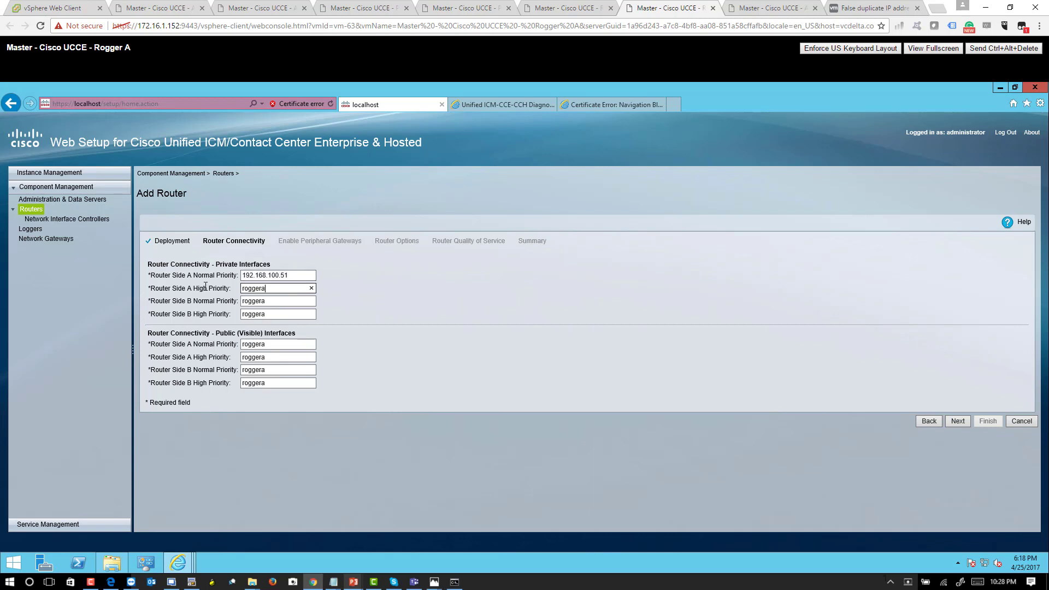
pyautogui.doubleClick(262, 289)
pyautogui.hotkey('ctrl', 'v')
pyautogui.doubleClick(285, 301)
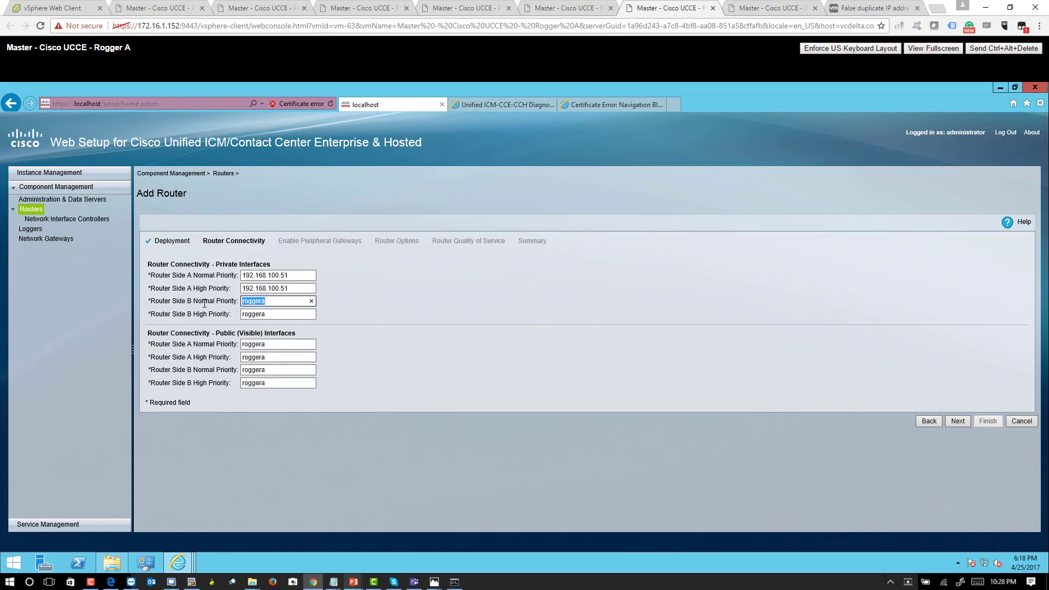
pyautogui.hotkey('ctrl', 'v')
pyautogui.press('BackSpace')
pyautogui.write('1')
pyautogui.press('Tab')
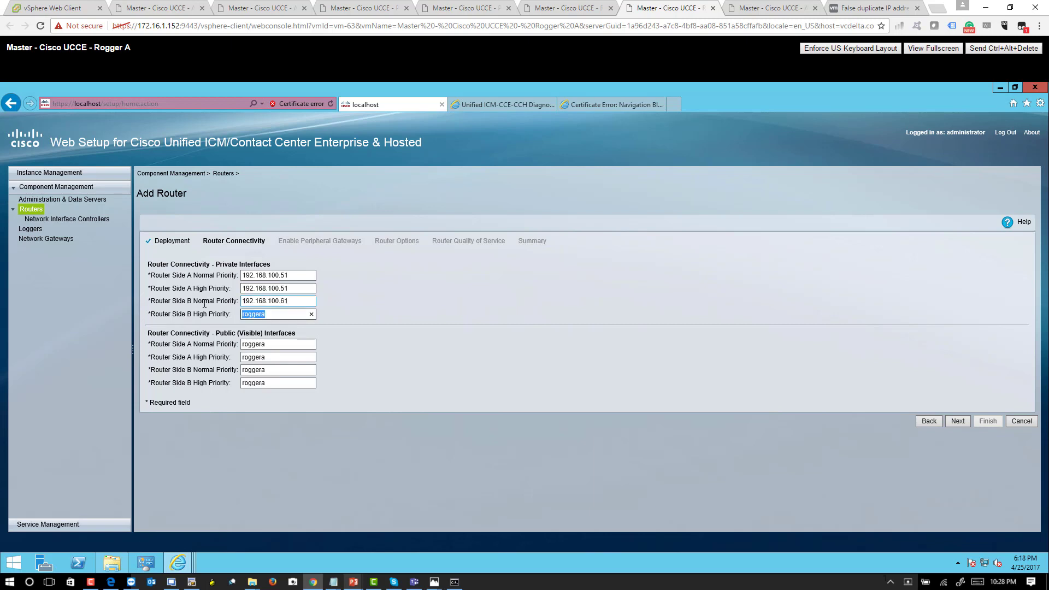
pyautogui.hotkey('ctrl', 'v')
pyautogui.press('BackSpace')
pyautogui.press('BackSpace')
pyautogui.write('61')
# Step: Enter public addresses 142.100.64.51 for Side A and 142.100.64.61 for Side B, normal and high
pyautogui.click(226, 348)
pyautogui.hotkey('ctrl', 'a')
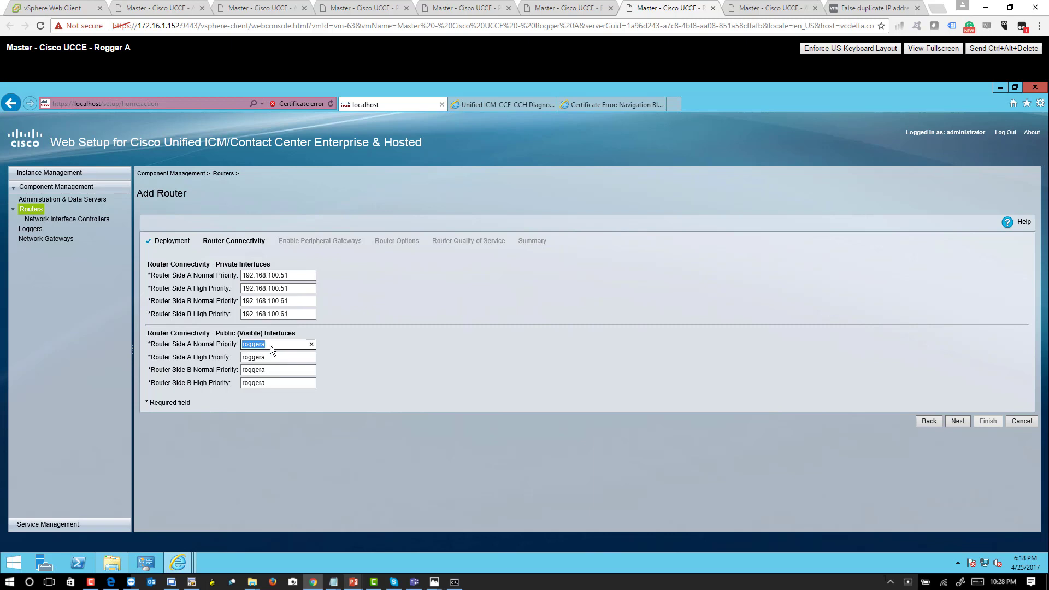
pyautogui.moveTo(297, 334); pyautogui.dragTo(219, 337)
pyautogui.click(219, 347)
pyautogui.write('142.100.64.51')
pyautogui.press('Tab')
pyautogui.write('142.100.64.51')
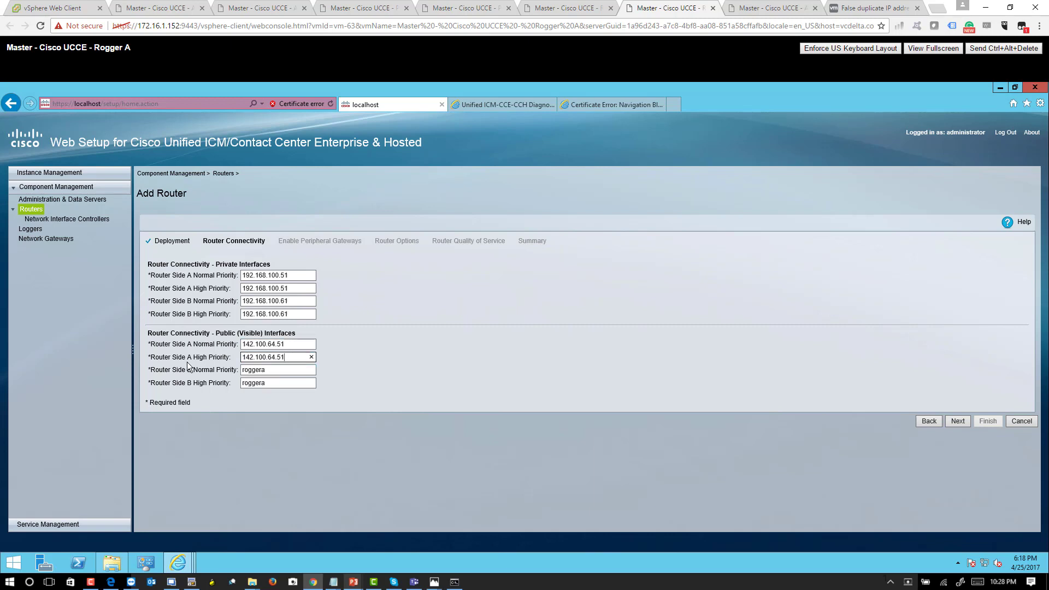
pyautogui.press('Tab')
pyautogui.write('142.100.64.51')
pyautogui.press('BackSpace')
pyautogui.write('61')
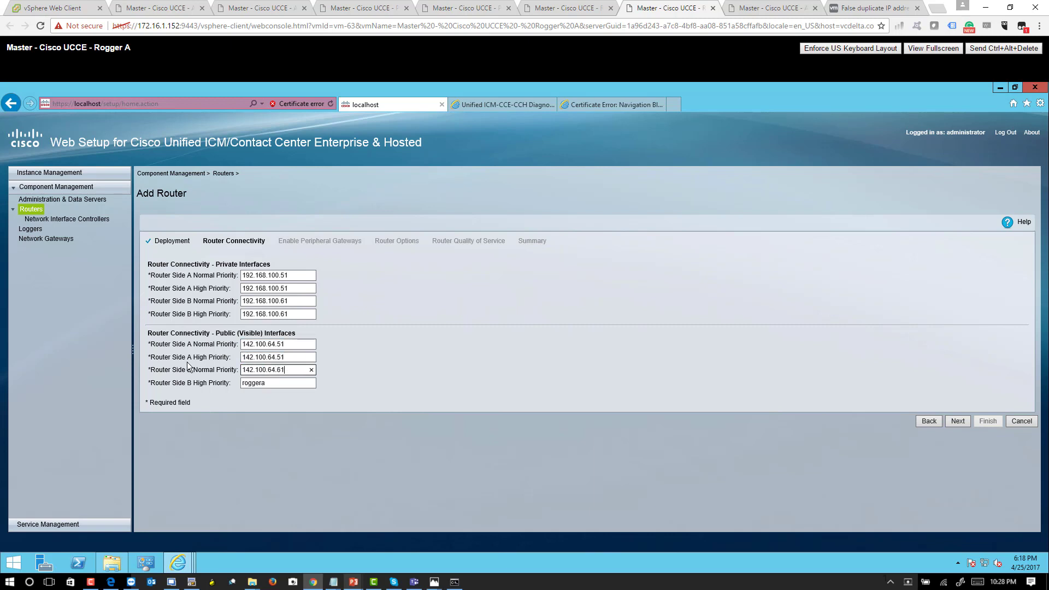
pyautogui.press('Tab')
pyautogui.write('142.100.64.51')
pyautogui.press('BackSpace')
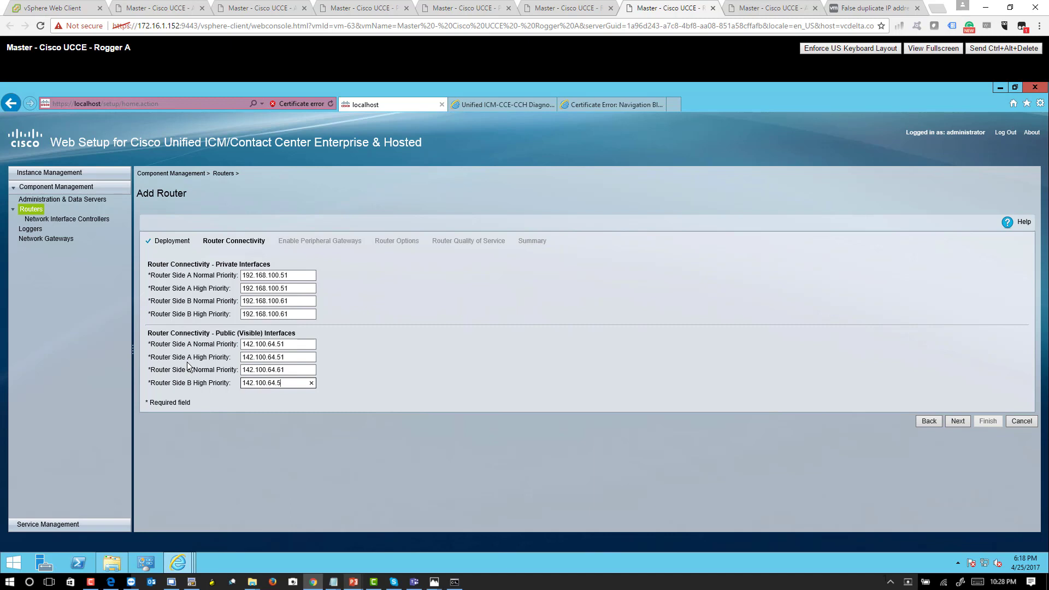
pyautogui.press('BackSpace')
pyautogui.write('142.1')
# Step: Enable peripheral gateways with the range 1-6
pyautogui.click(949, 418)
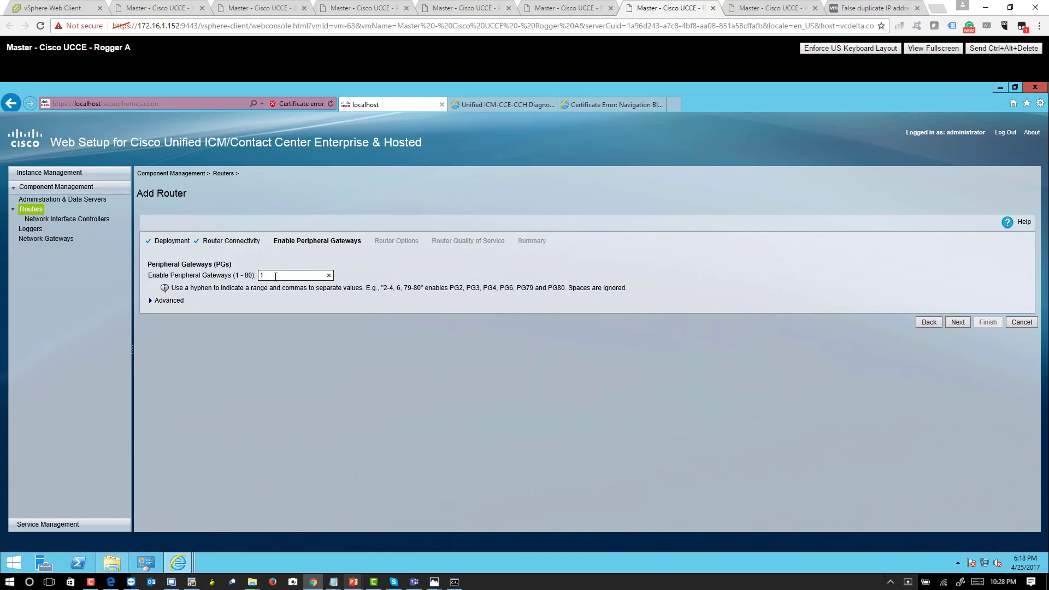
pyautogui.write('1-6')
pyautogui.press('BackSpace')
pyautogui.press('BackSpace')
pyautogui.press('BackSpace')
pyautogui.press('BackSpace')
pyautogui.write('1-6')
pyautogui.click(151, 301)
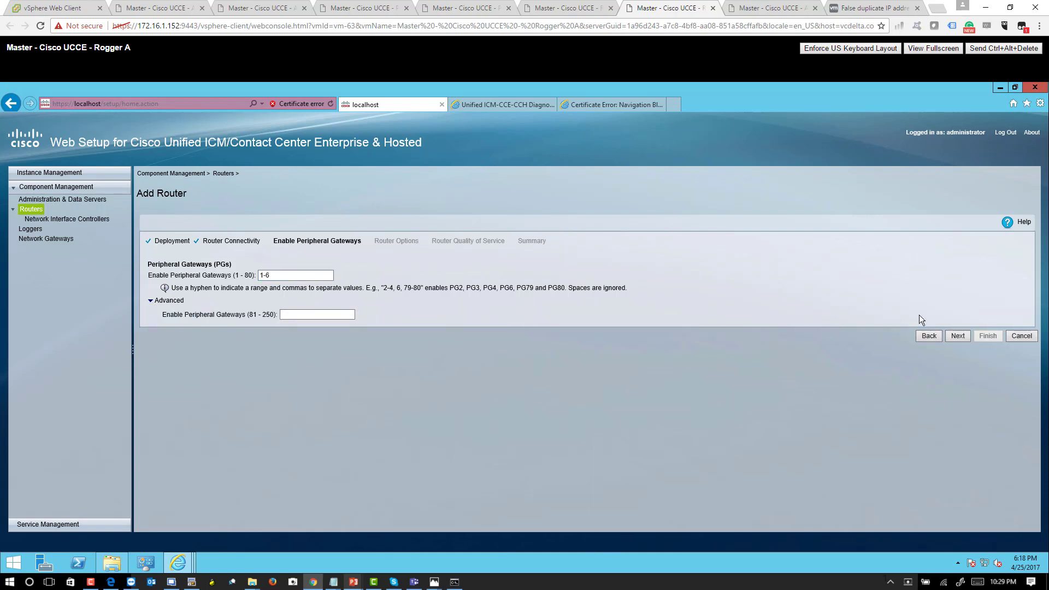
pyautogui.click(962, 335)
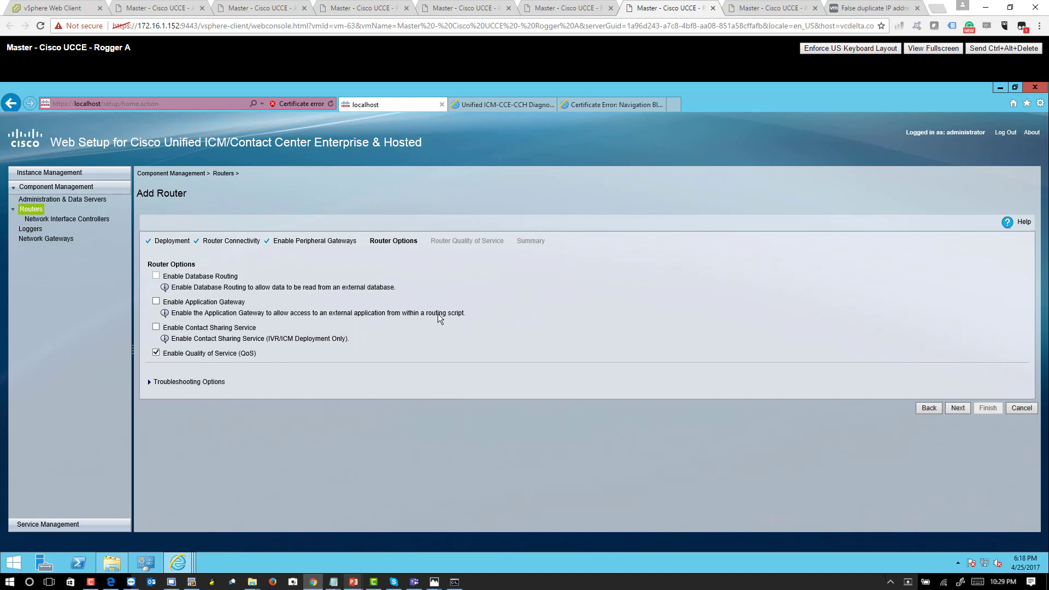
# Step: Turn on Database Routing, Application Gateway and Contact Sharing, and disable Reboot Machine on Error
pyautogui.moveTo(180, 276); pyautogui.dragTo(158, 280)
pyautogui.click(156, 301)
pyautogui.click(156, 328)
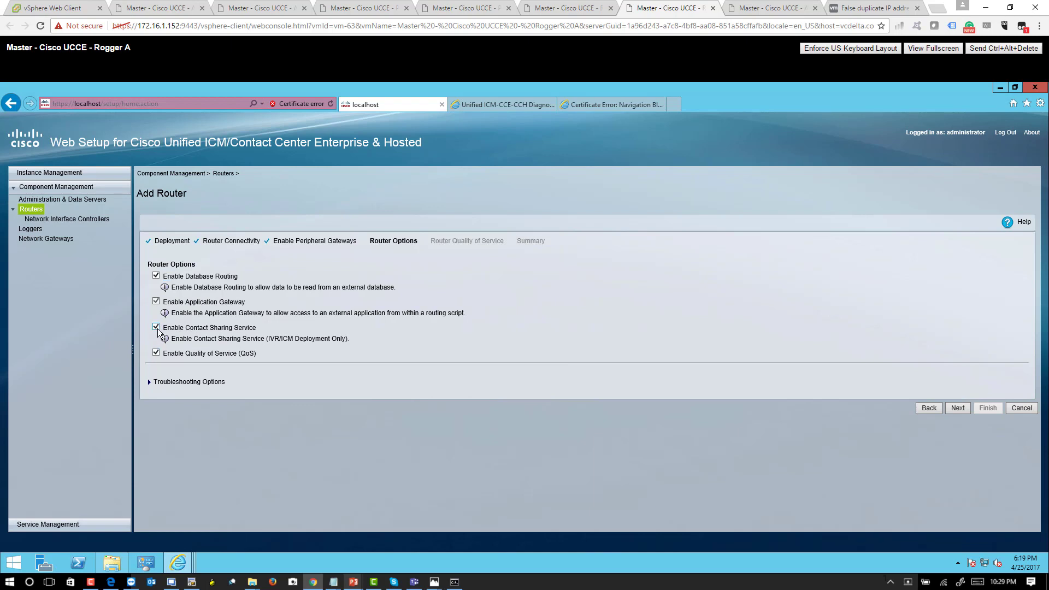
pyautogui.click(198, 384)
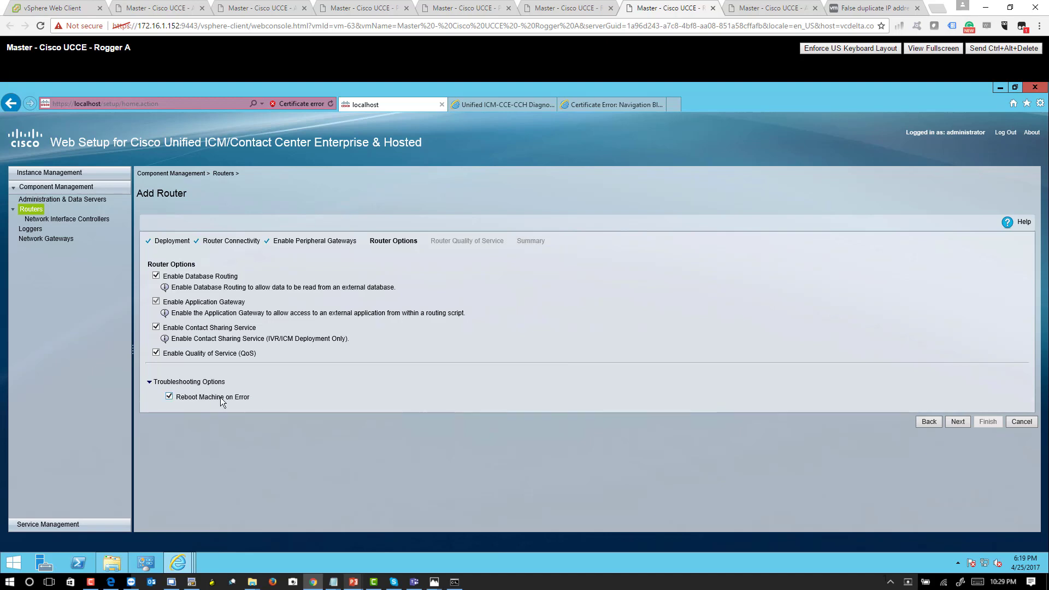
pyautogui.click(170, 397)
pyautogui.click(963, 422)
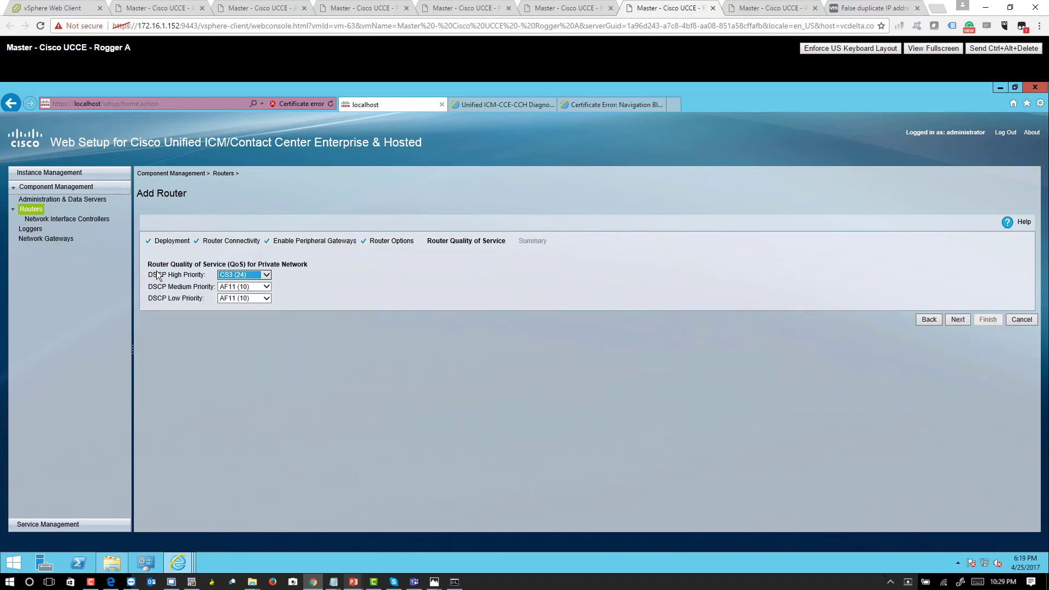
# Step: Keep the default DSCP values and finish RouterA with its Router service set to start
pyautogui.moveTo(157, 265); pyautogui.dragTo(279, 261)
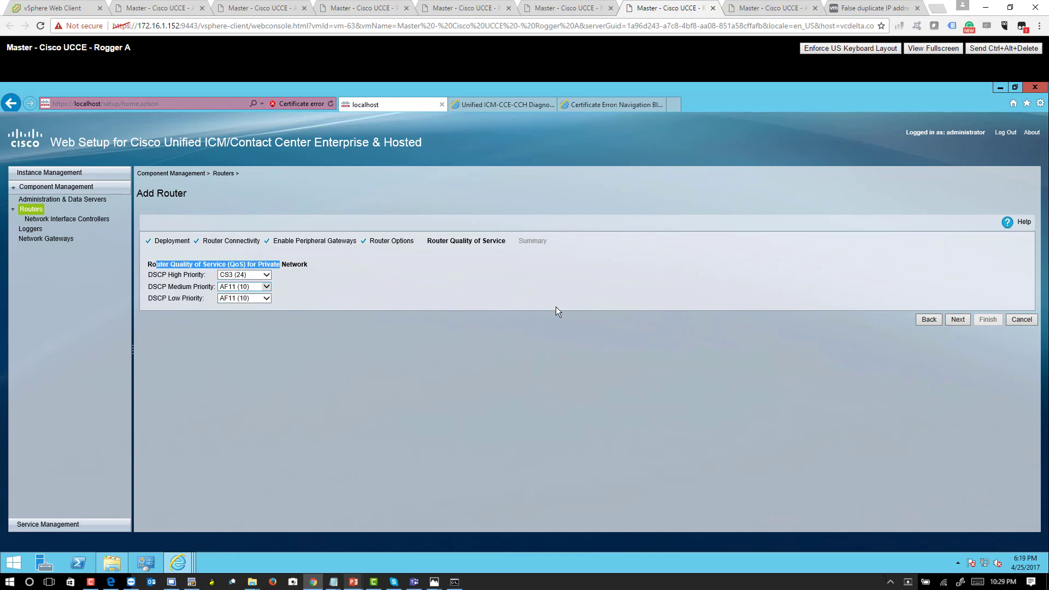
pyautogui.click(961, 320)
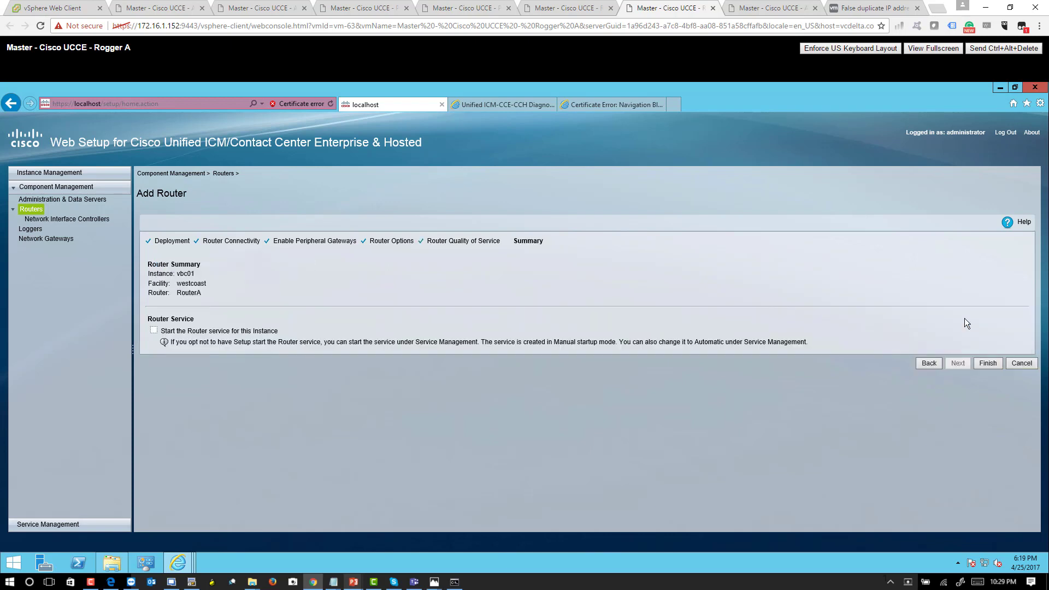
pyautogui.click(154, 331)
pyautogui.click(989, 364)
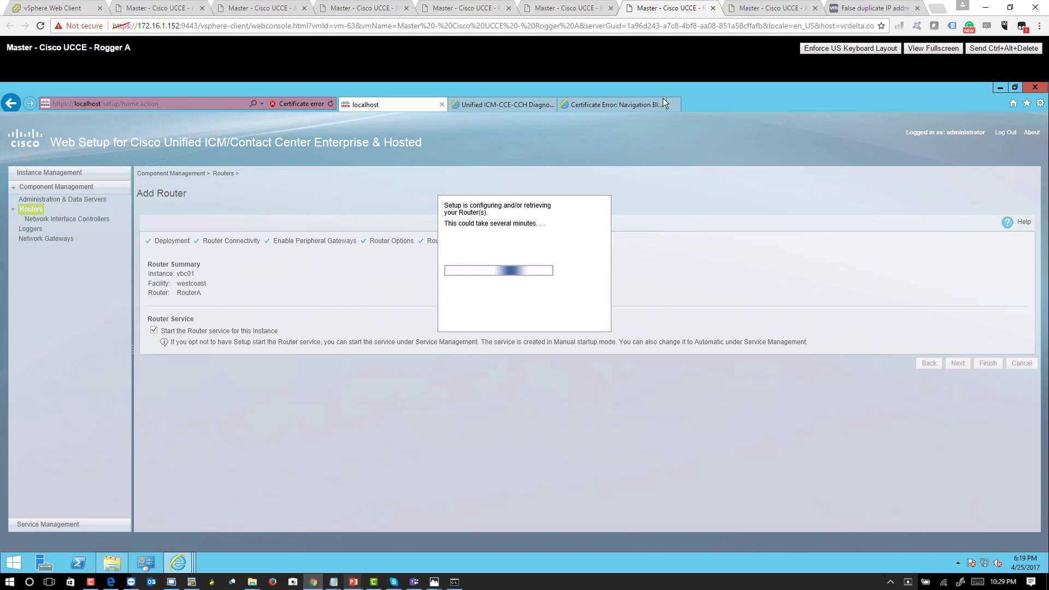
# Step: On the Rogger B console, add a new Side B duplexed router in Web Setup
pyautogui.click(557, 8)
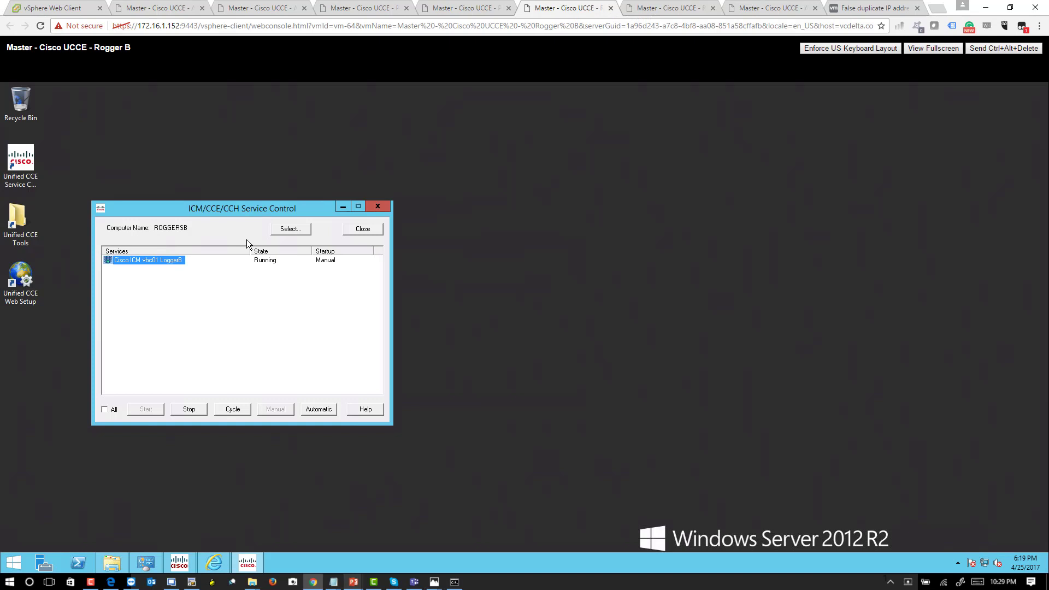
pyautogui.click(210, 567)
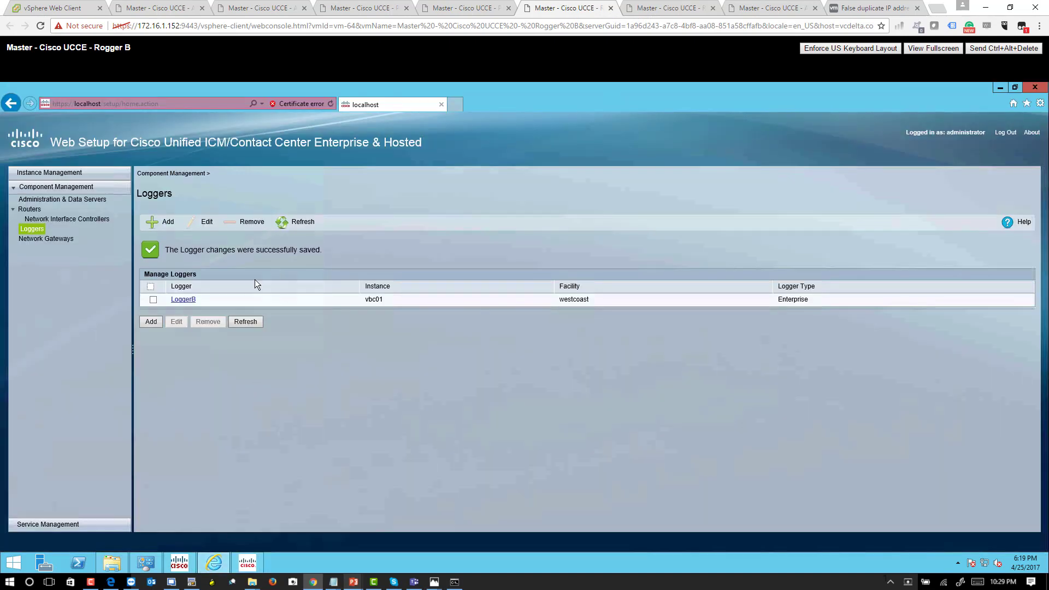
pyautogui.click(30, 210)
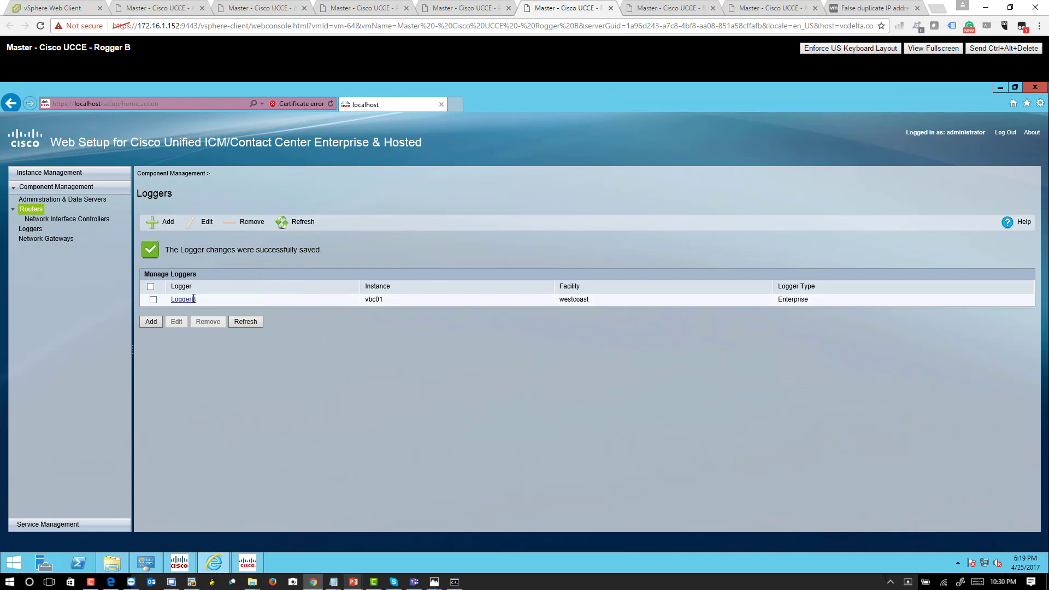
pyautogui.click(151, 309)
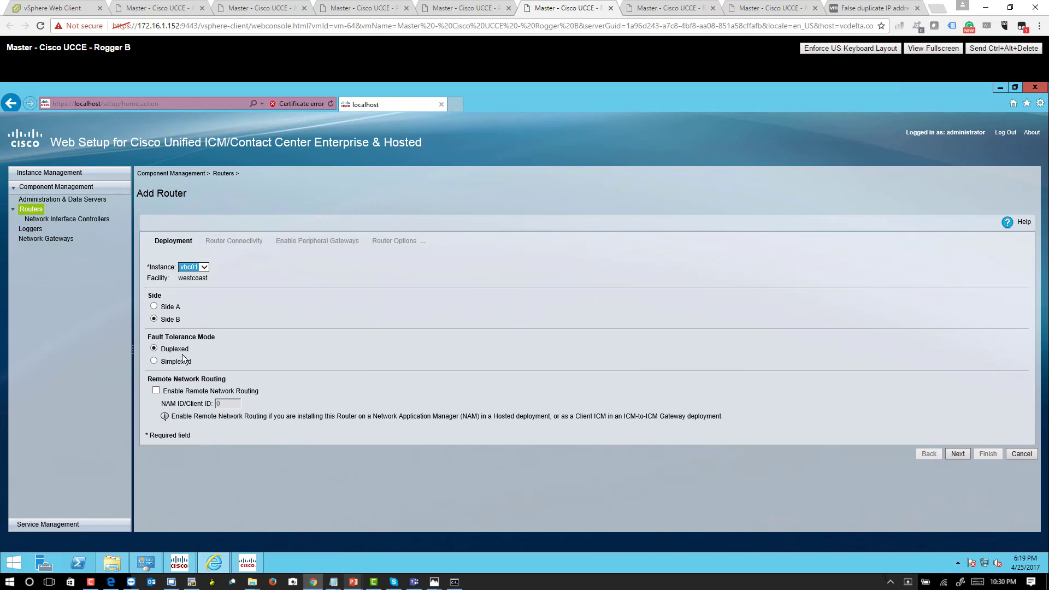
pyautogui.click(966, 450)
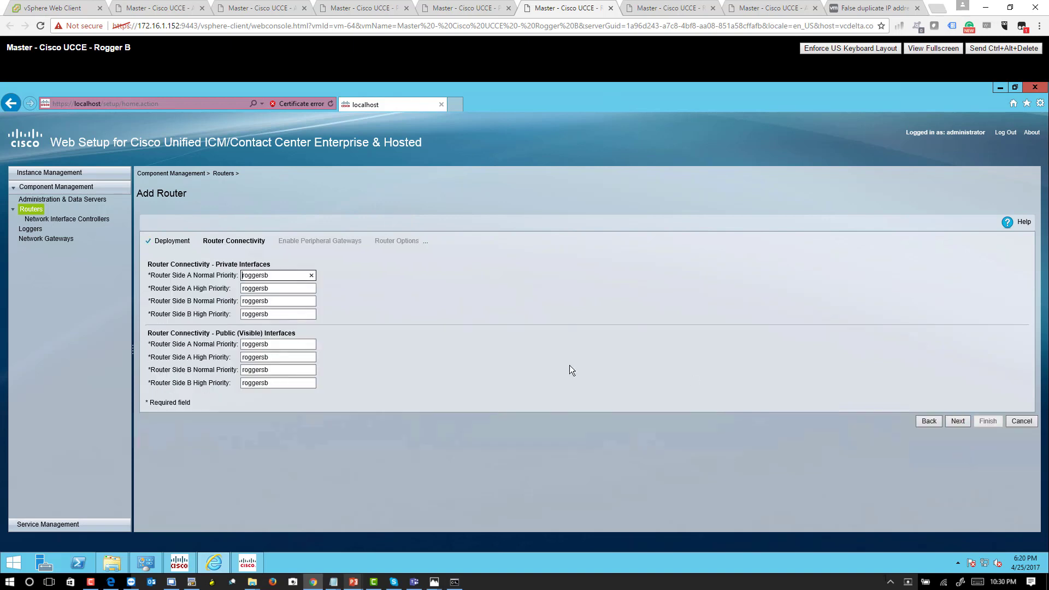
# Step: Enter private addresses 192.168.100.51 for Side A and 192.168.100.61 for Side B
pyautogui.hotkey('ctrl', 'a')
pyautogui.write('192.168.100.51')
pyautogui.press('Tab')
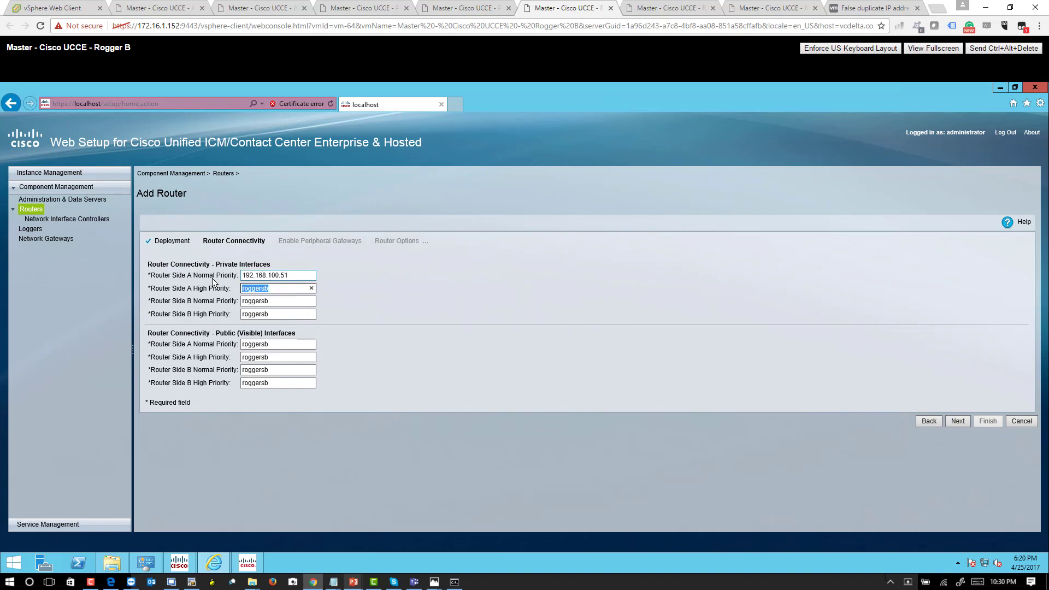
pyautogui.write('192.168.100.51')
pyautogui.press('Tab')
pyautogui.write('192.168.100.51')
pyautogui.press('BackSpace')
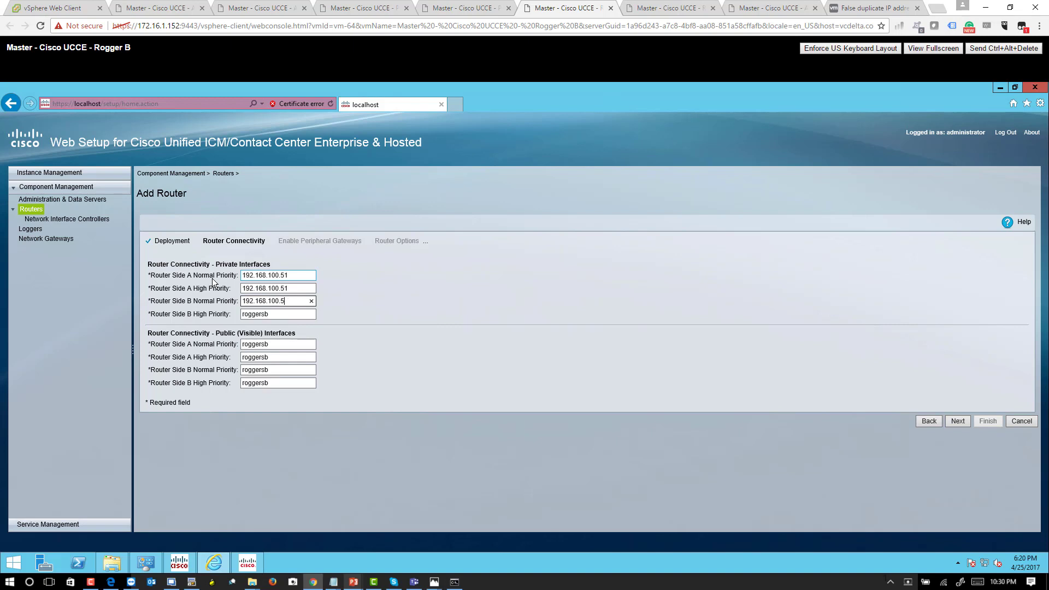
pyautogui.write('61')
pyautogui.press('Tab')
pyautogui.write('192.168.100.51')
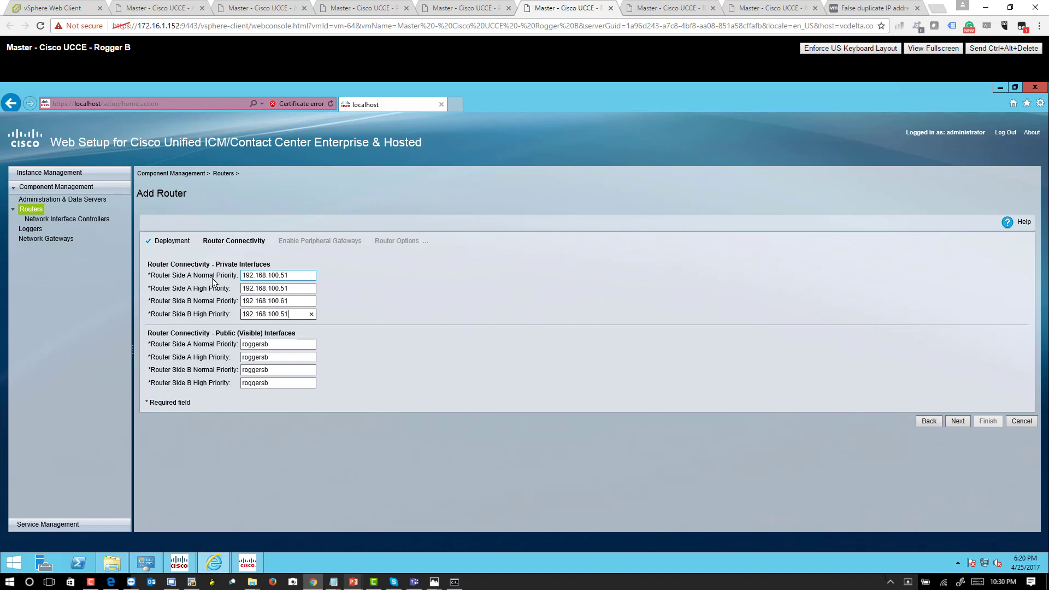
pyautogui.press('BackSpace')
pyautogui.press('BackSpace')
pyautogui.write('61')
# Step: Enter public addresses 142.100.64.51 for Side A and 142.100.64.61 for Side B
pyautogui.press('Tab')
pyautogui.write('1')
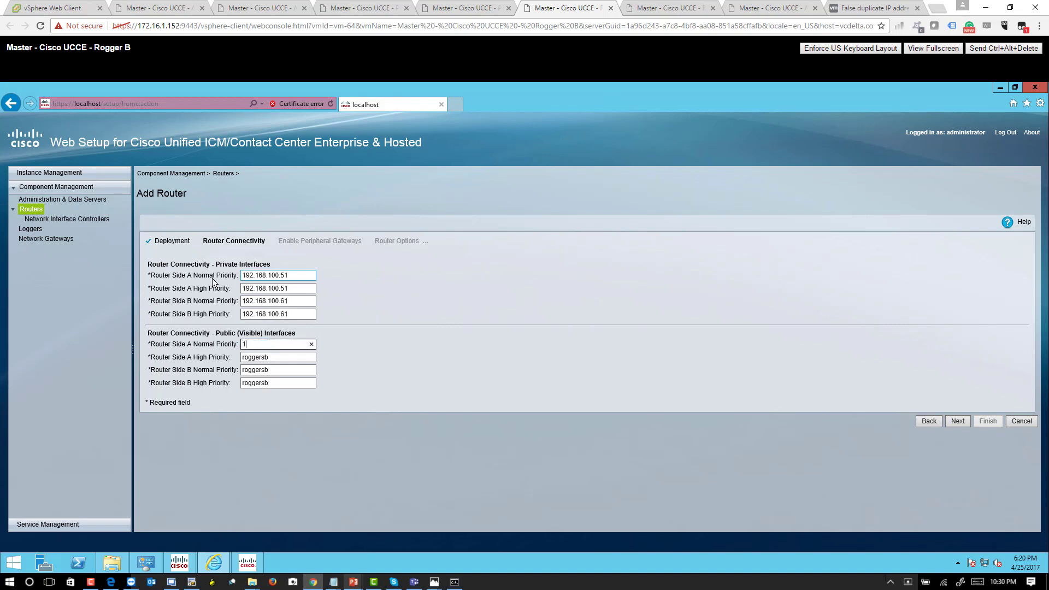
pyautogui.write('42.100.64.51')
pyautogui.hotkey('ctrl', 'a')
pyautogui.hotkey('ctrl', 'c')
pyautogui.press('Tab')
pyautogui.hotkey('ctrl', 'v')
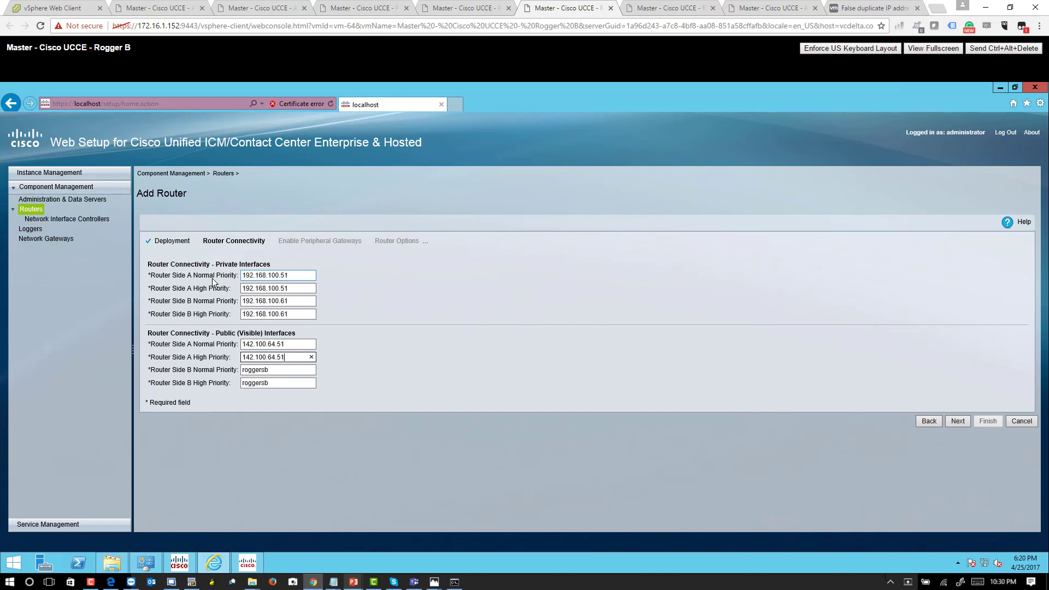
pyautogui.press('Tab')
pyautogui.hotkey('ctrl', 'v')
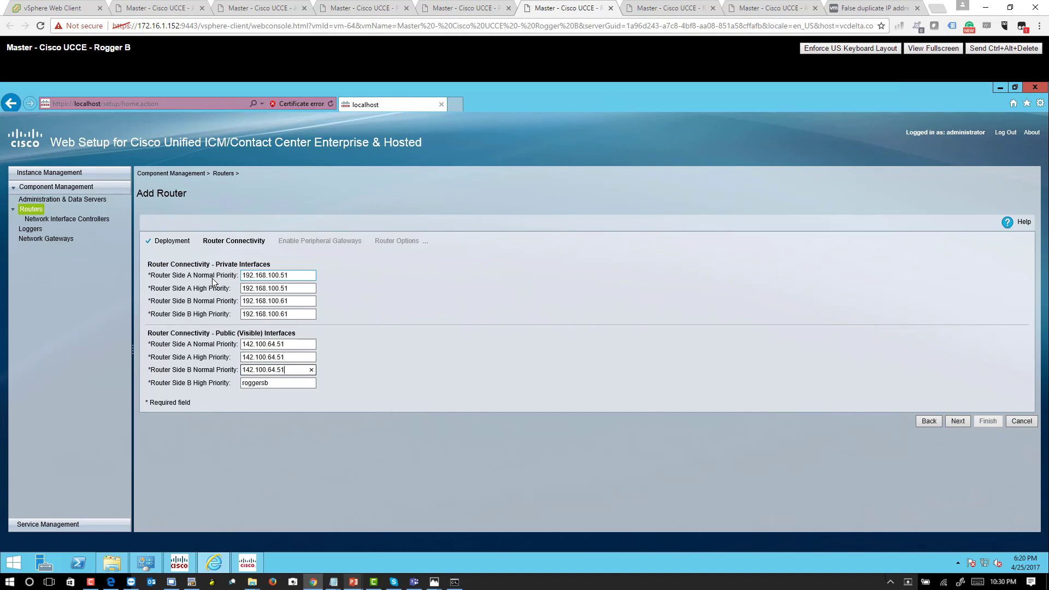
pyautogui.press('BackSpace')
pyautogui.press('BackSpace')
pyautogui.write('61')
pyautogui.press('Tab')
pyautogui.hotkey('ctrl', 'v')
pyautogui.press('BackSpace')
pyautogui.press('BackSpace')
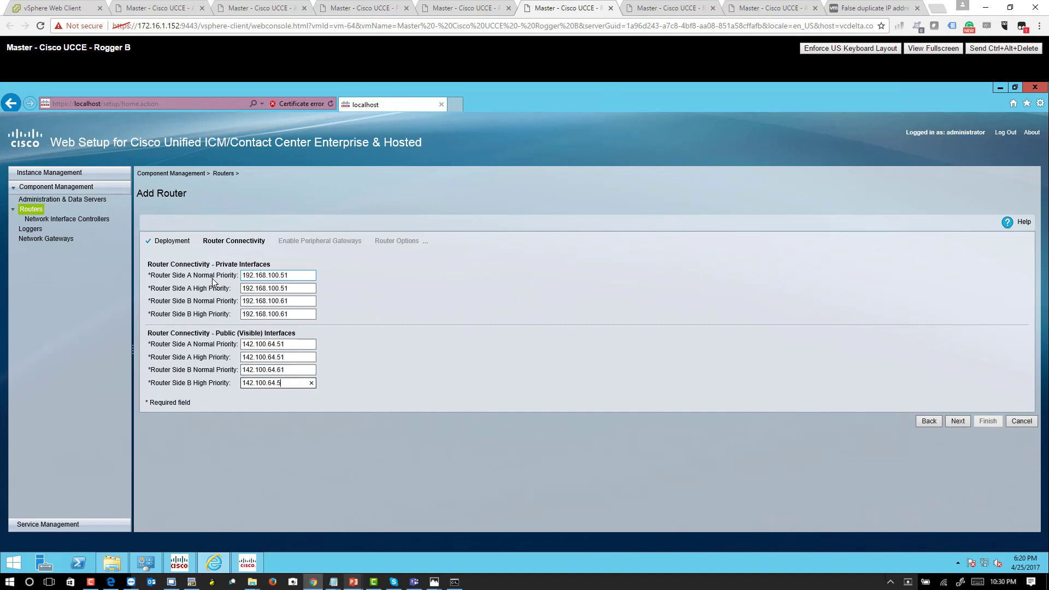
pyautogui.write('61')
# Step: Enable peripheral gateways with the range 1-8
pyautogui.click(957, 422)
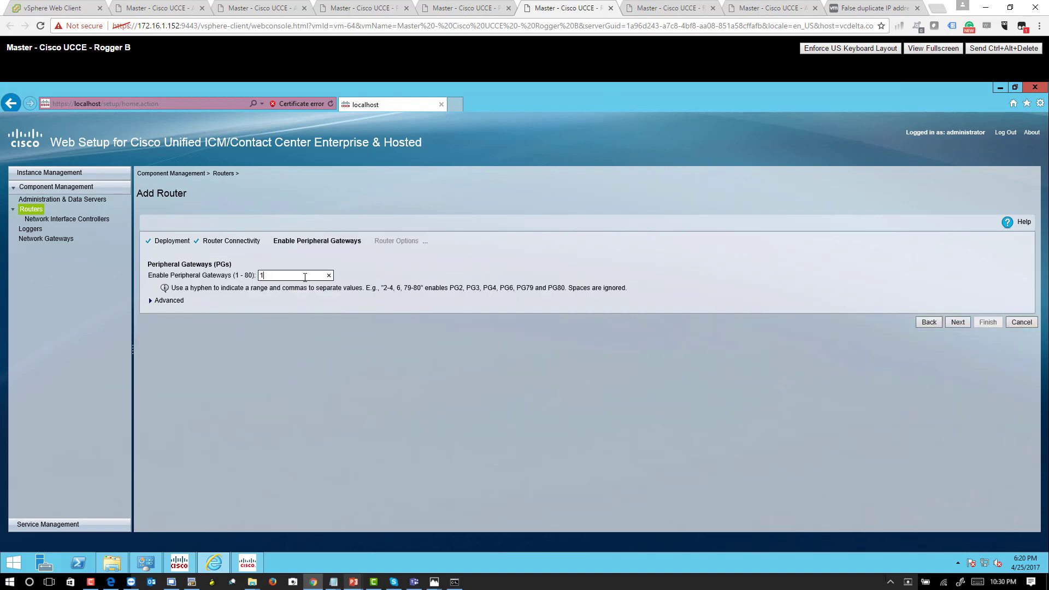
pyautogui.press('BackSpace')
pyautogui.write('-8')
pyautogui.press('BackSpace')
pyautogui.press('BackSpace')
pyautogui.write('1-8')
pyautogui.click(960, 323)
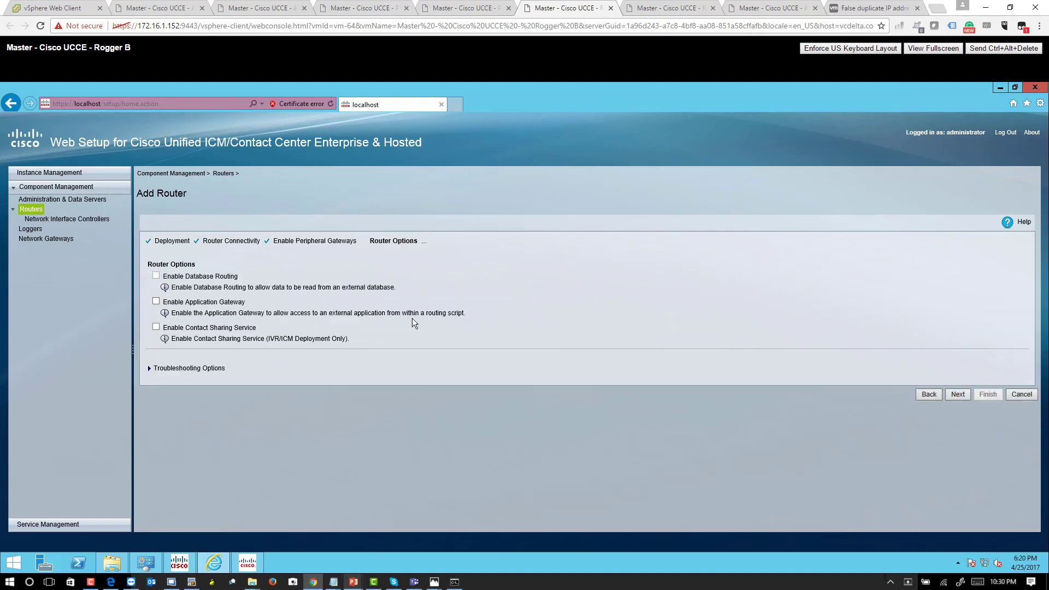
# Step: Enable Database Routing and Application Gateway, then finish RouterB with its service started
pyautogui.click(157, 276)
pyautogui.click(156, 302)
pyautogui.click(149, 368)
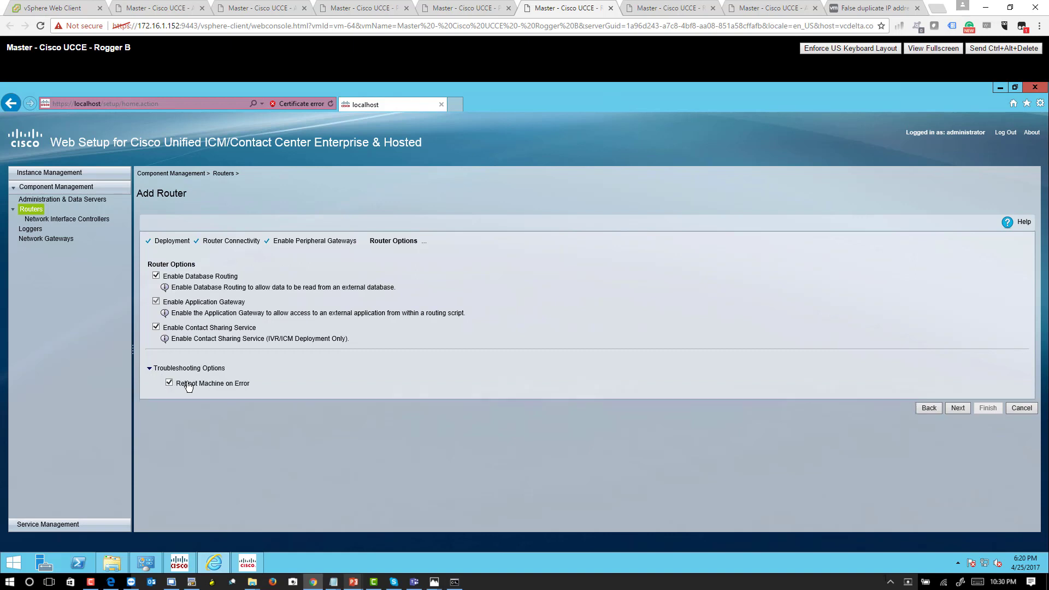
pyautogui.click(961, 410)
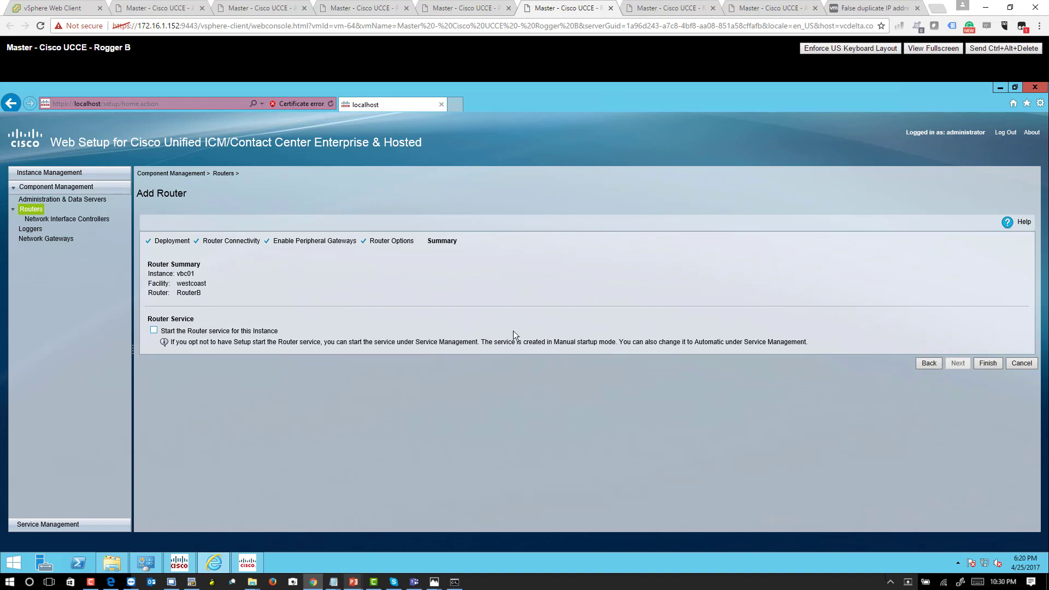
pyautogui.click(989, 363)
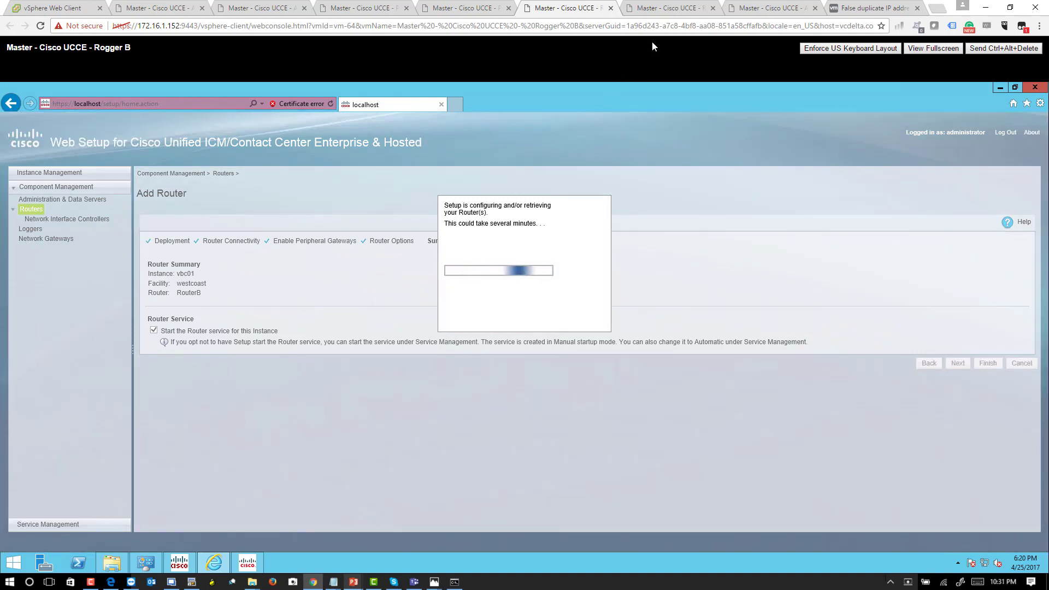
# Step: On the Rogger A console, open RouterA from the Routers list in Edit Router
pyautogui.click(668, 9)
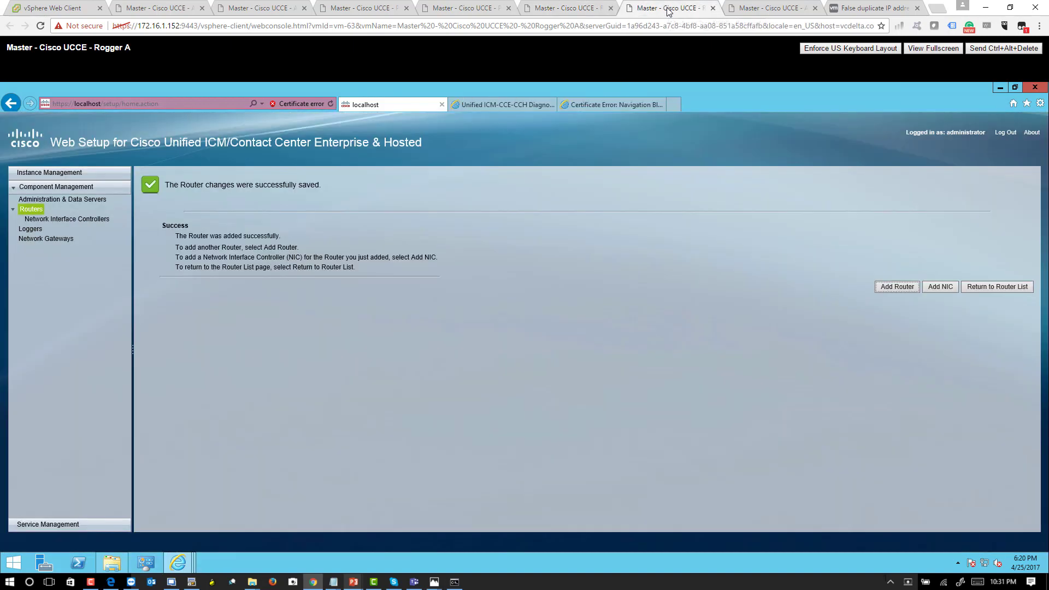
pyautogui.moveTo(187, 236); pyautogui.dragTo(305, 237)
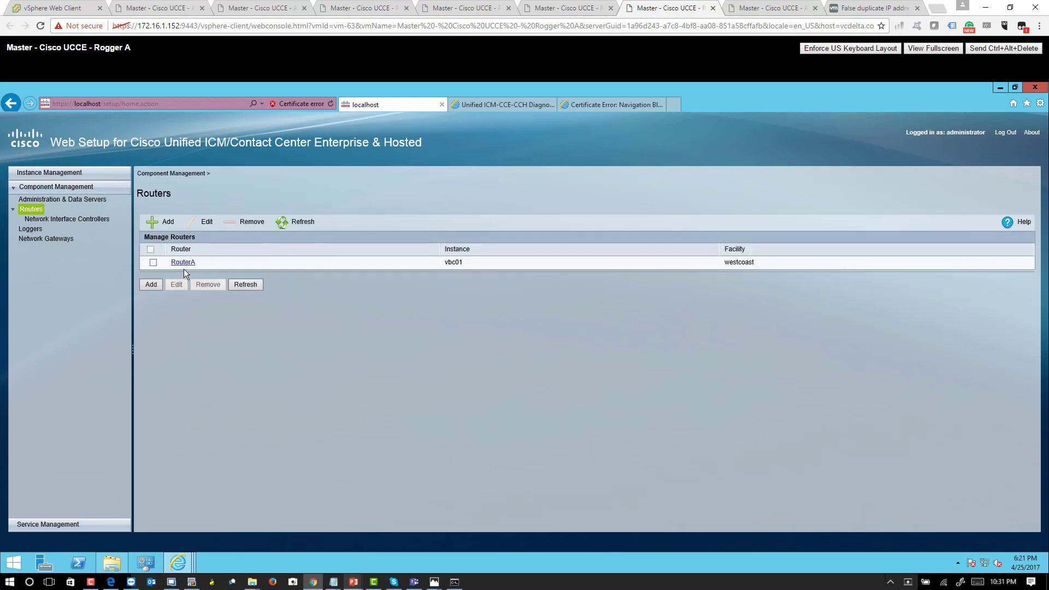
pyautogui.click(185, 266)
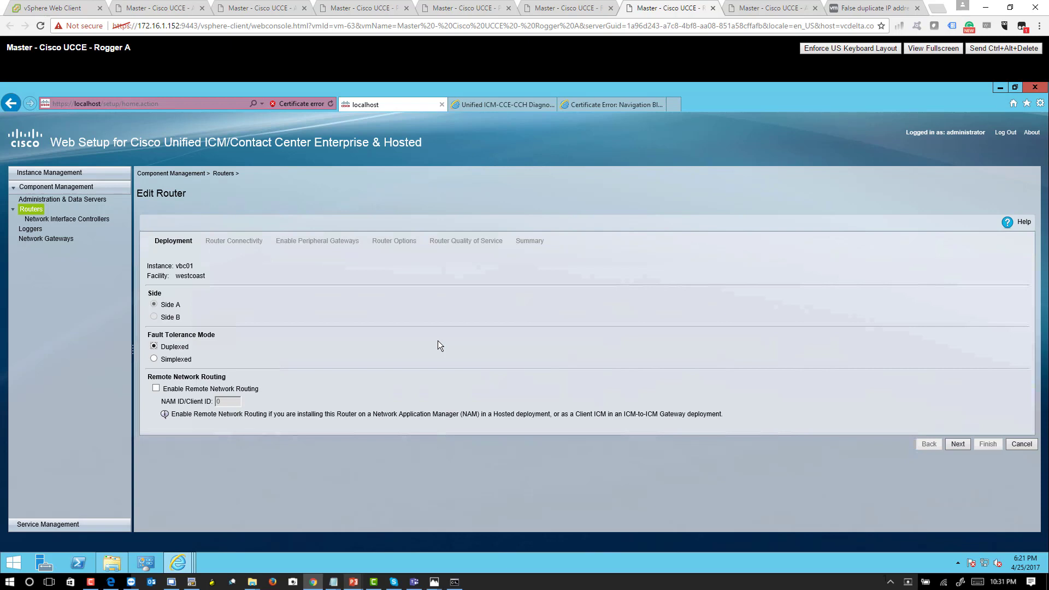
# Step: Keep RouterA's settings, set the Router service to cycle, finish, and return to Rogger B
pyautogui.click(965, 440)
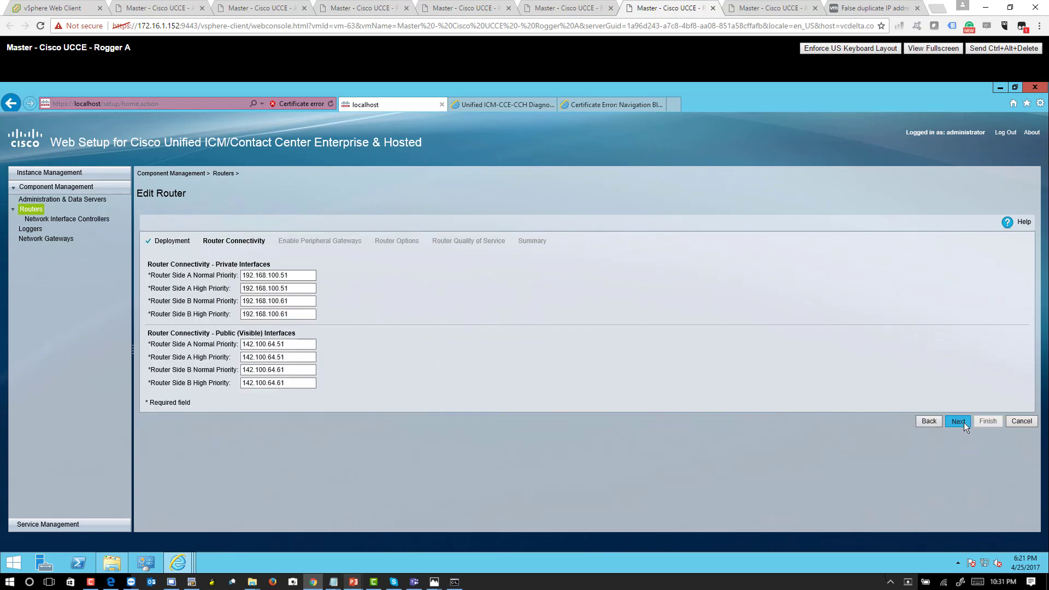
pyautogui.click(964, 422)
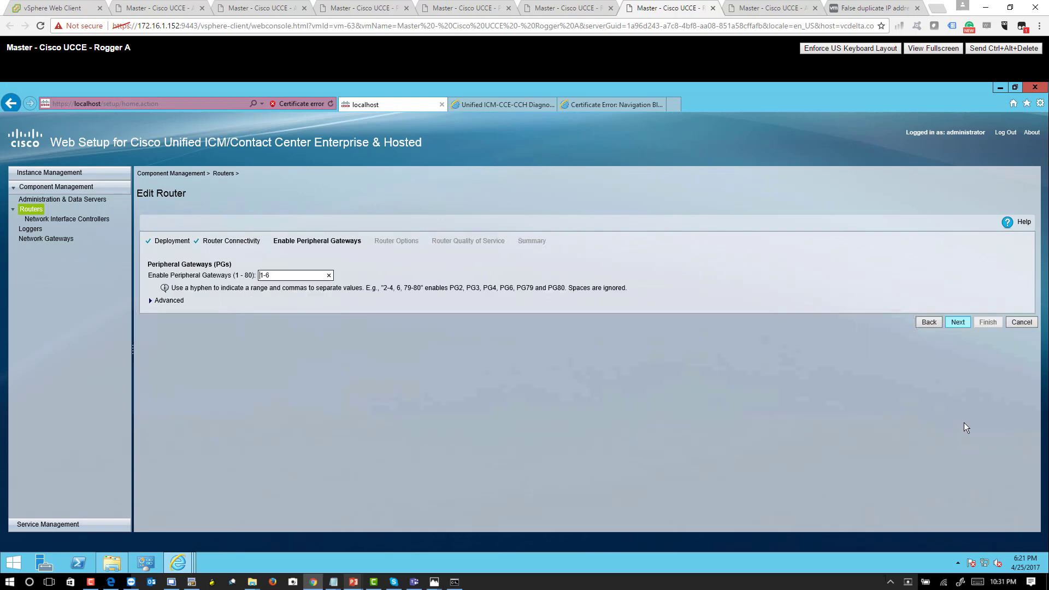
pyautogui.click(293, 277)
pyautogui.click(958, 323)
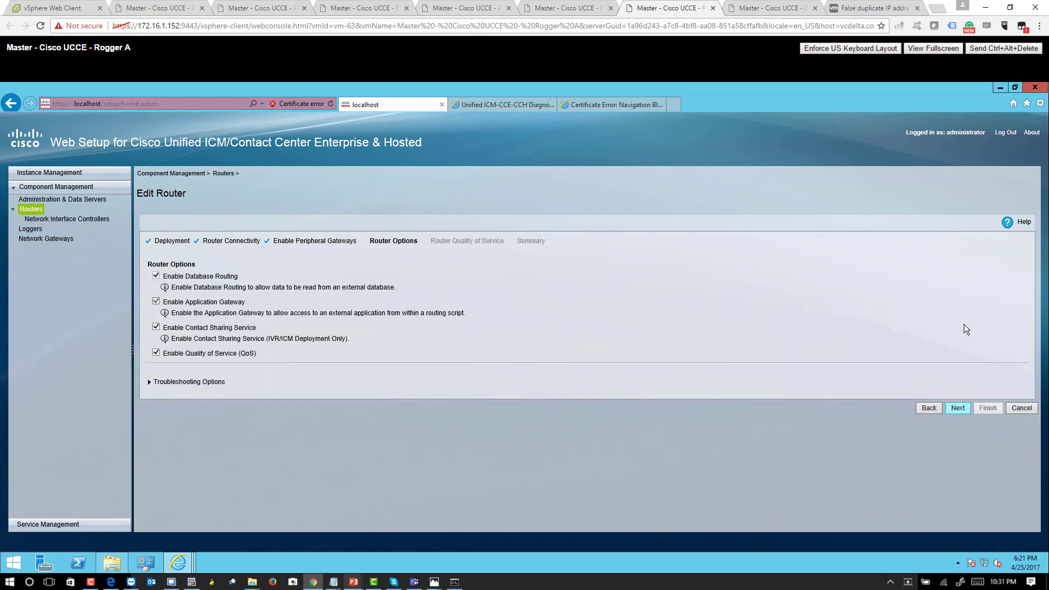
pyautogui.click(959, 407)
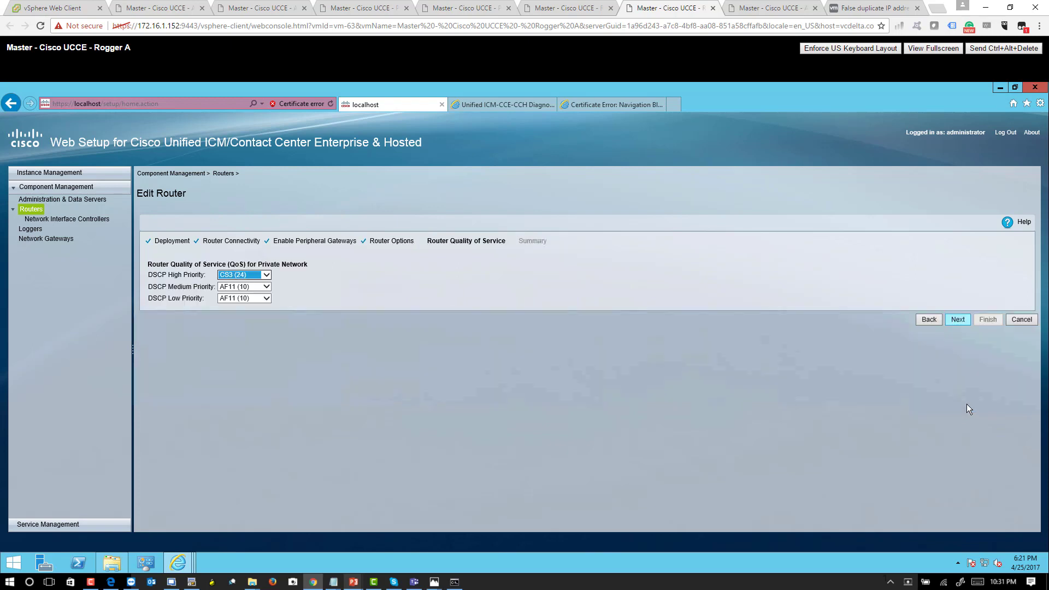
pyautogui.click(963, 320)
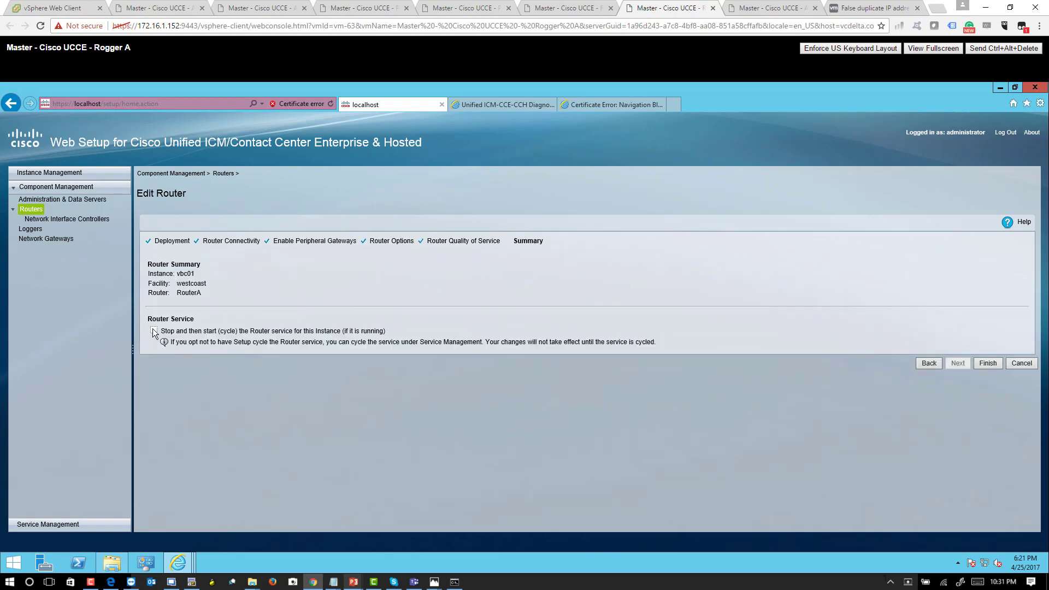
pyautogui.click(154, 330)
pyautogui.click(987, 364)
pyautogui.click(578, 10)
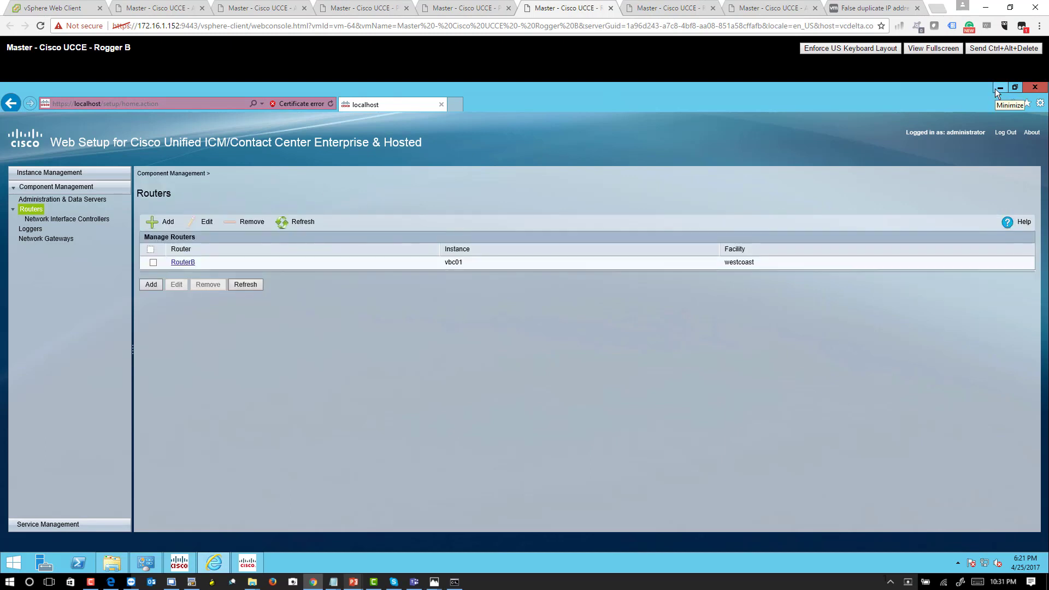
# Step: Reopen Service Control to verify LoggerB and RouterB are running, then switch to Rogger A
pyautogui.click(996, 89)
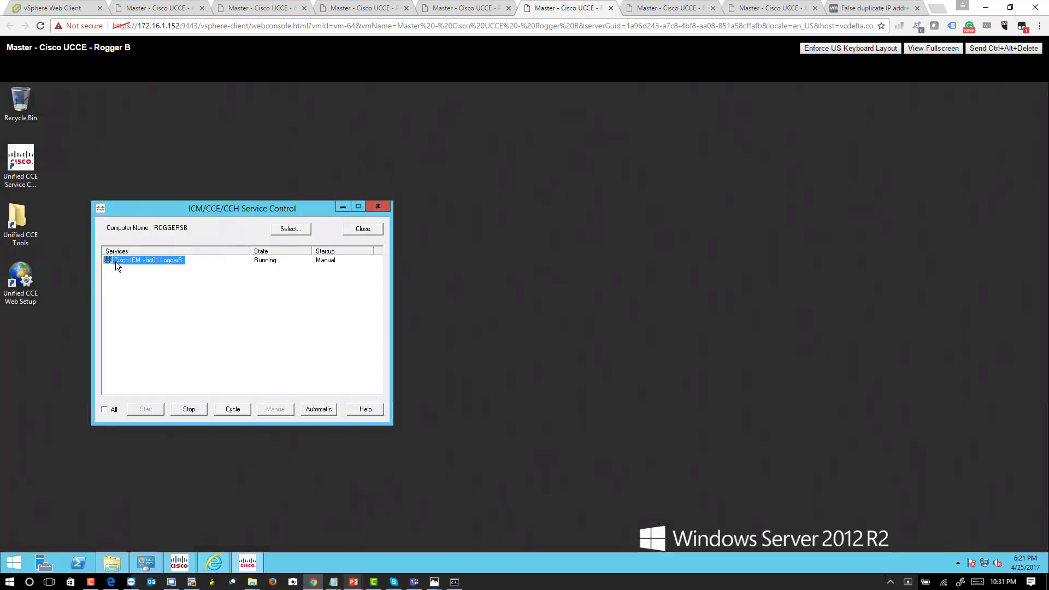
pyautogui.click(376, 234)
pyautogui.doubleClick(21, 164)
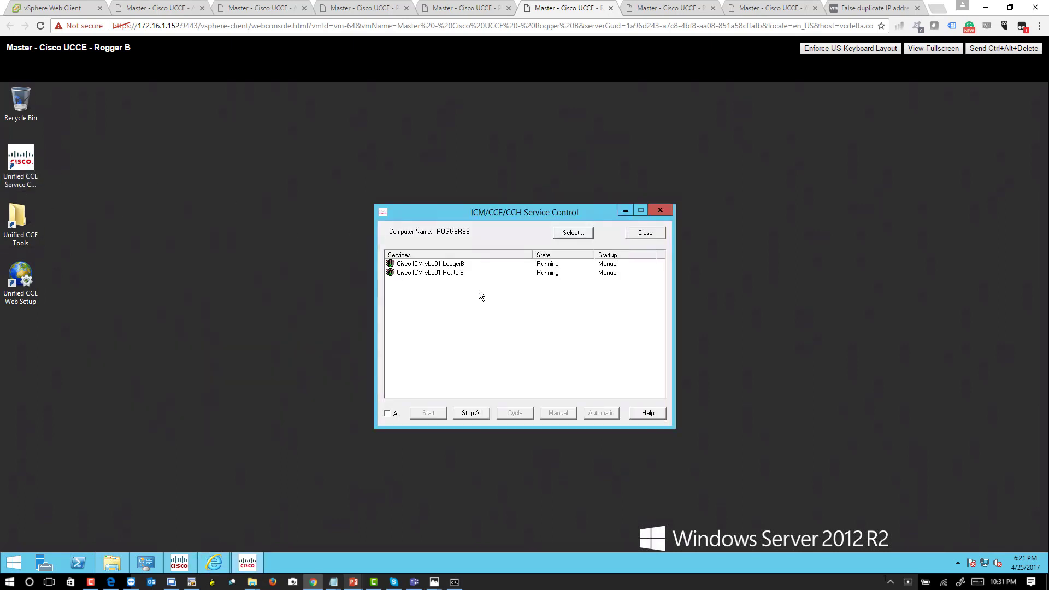
pyautogui.moveTo(489, 292); pyautogui.dragTo(440, 264)
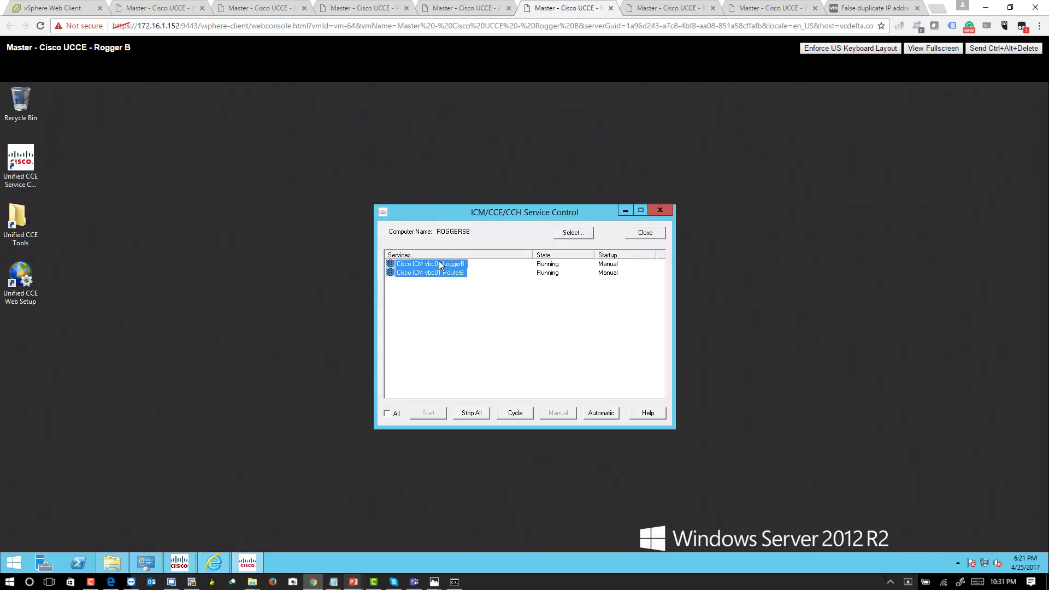
pyautogui.click(690, 7)
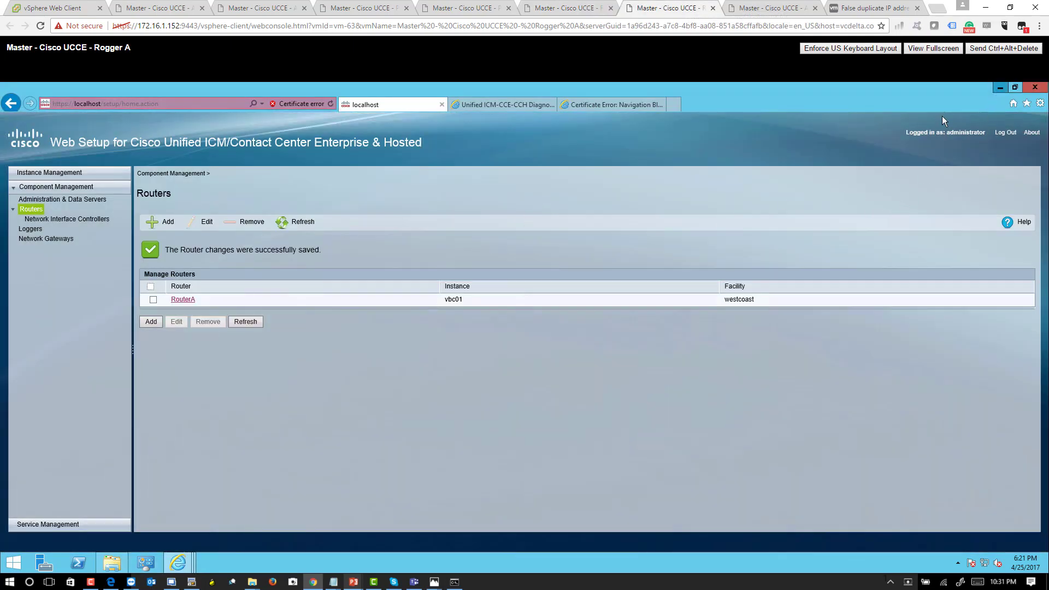
# Step: Confirm LoggerA and RouterA show Running in Rogger A's Unified CCE Service Control
pyautogui.press('super+d')
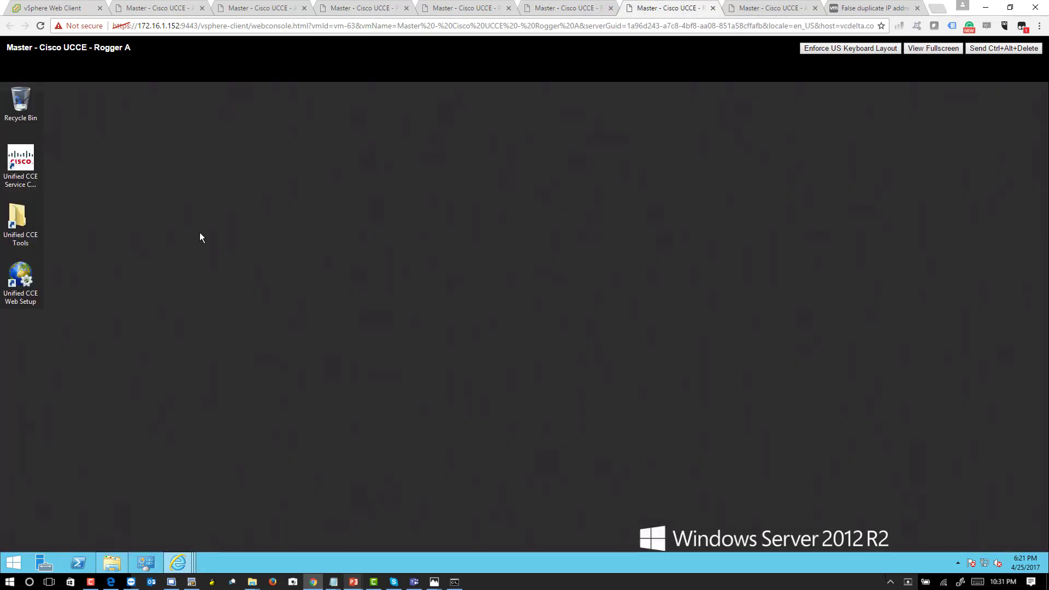
pyautogui.doubleClick(22, 171)
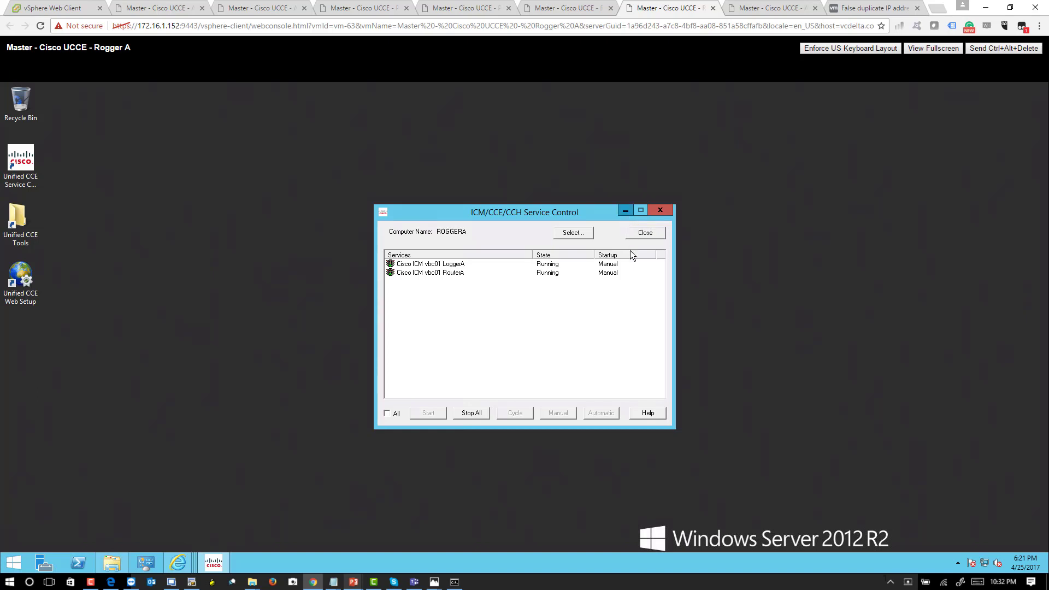
pyautogui.hotkey('alt', 'F4')
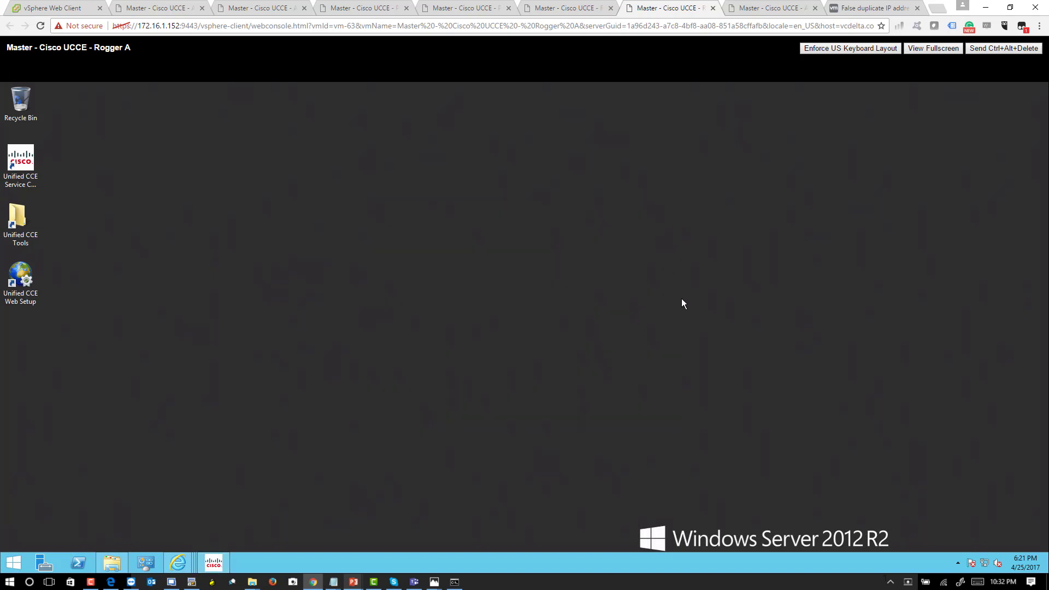